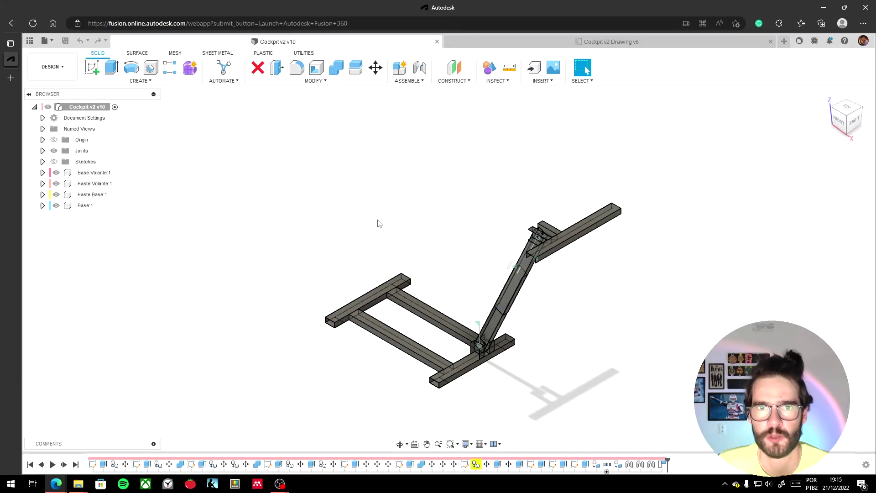
Examine the cockpit frame's base, tilting arm and steering-wheel support from isometric and front views
mouse_move(377, 224)
middle_mouse_down()
mouse_move(358, 204)
mouse_move(362, 217)
middle_mouse_up()
middle_click_drag(357, 184, 358, 196)
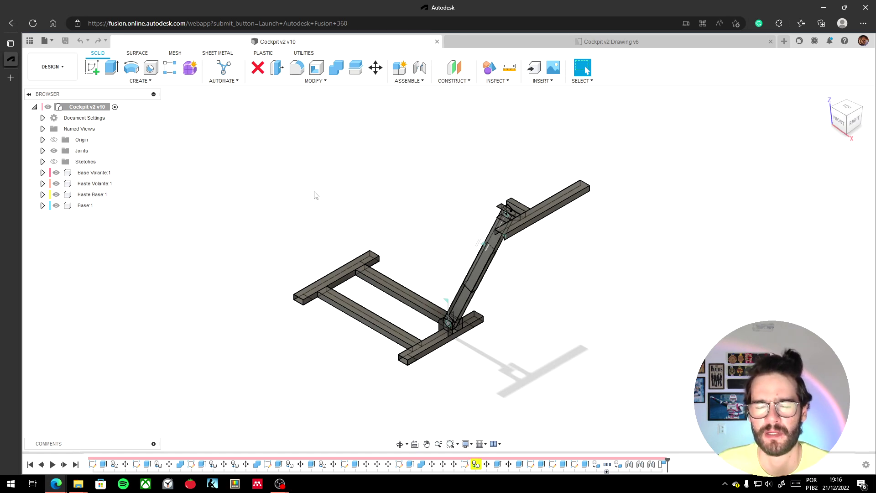
middle_click_drag(331, 205, 346, 194)
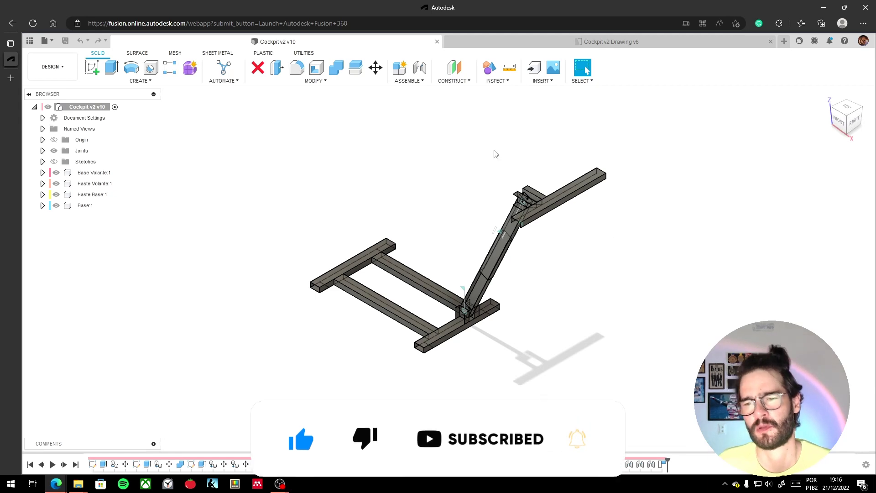
scroll(394, 283, "up", 4)
middle_click_drag(394, 282, 440, 274)
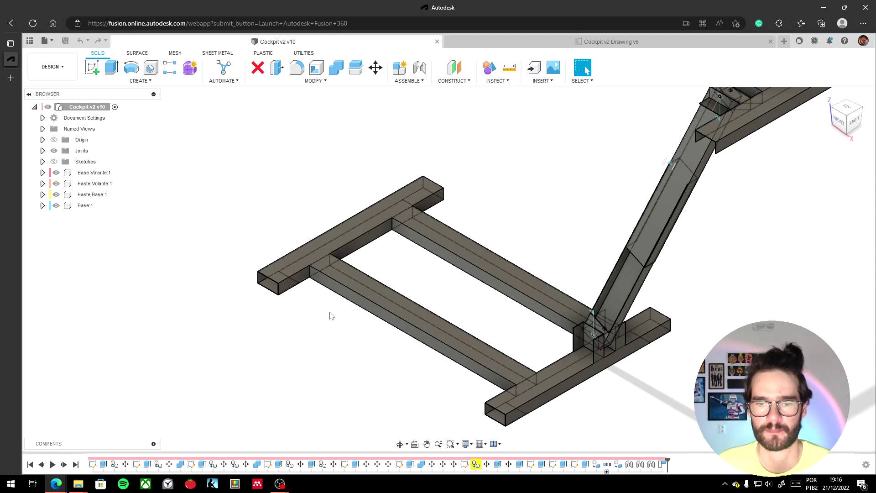
middle_click_drag(488, 267, 415, 265)
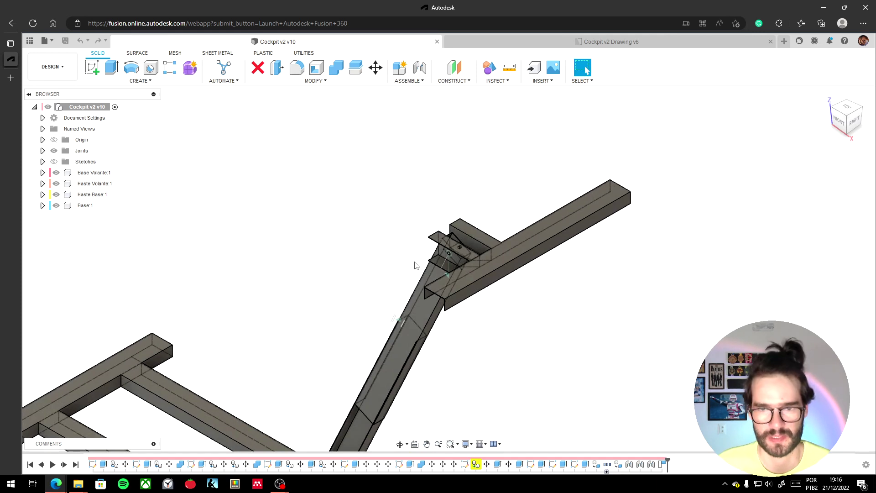
middle_click_drag(390, 222, 324, 223)
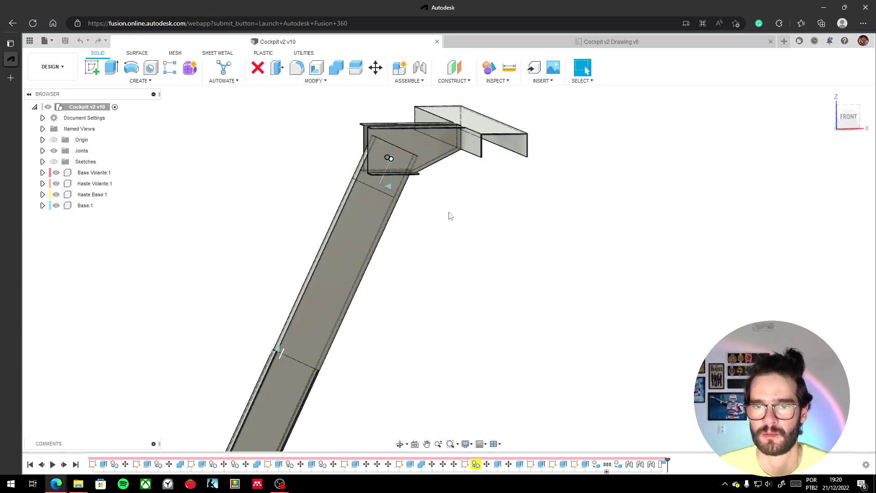
scroll(451, 215, "up", 1)
middle_click_drag(512, 148, 491, 186)
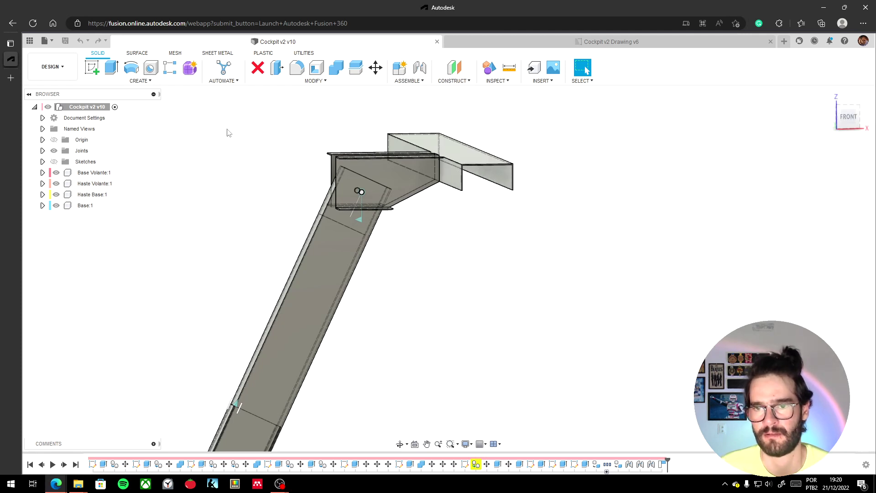
scroll(520, 168, "up", 1)
middle_click_drag(521, 167, 520, 199)
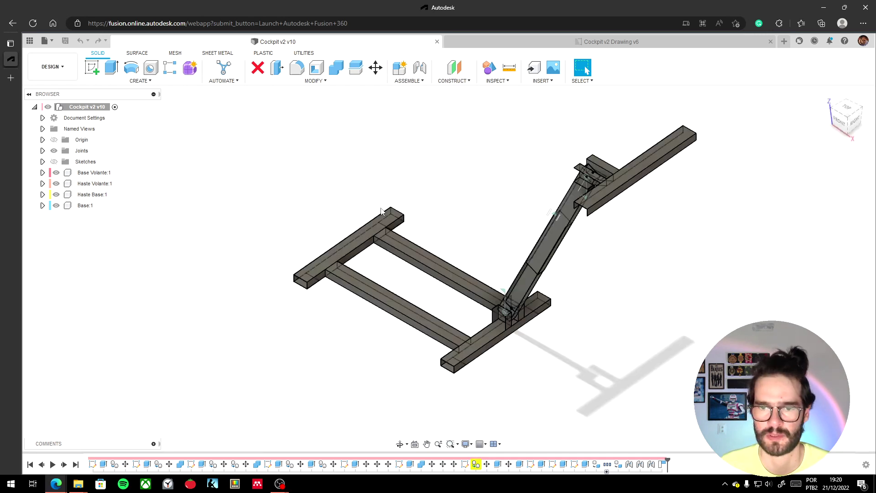
Inspect the base frame's crossbars and two connecting tubes from above and from underneath
scroll(428, 244, "up", 2)
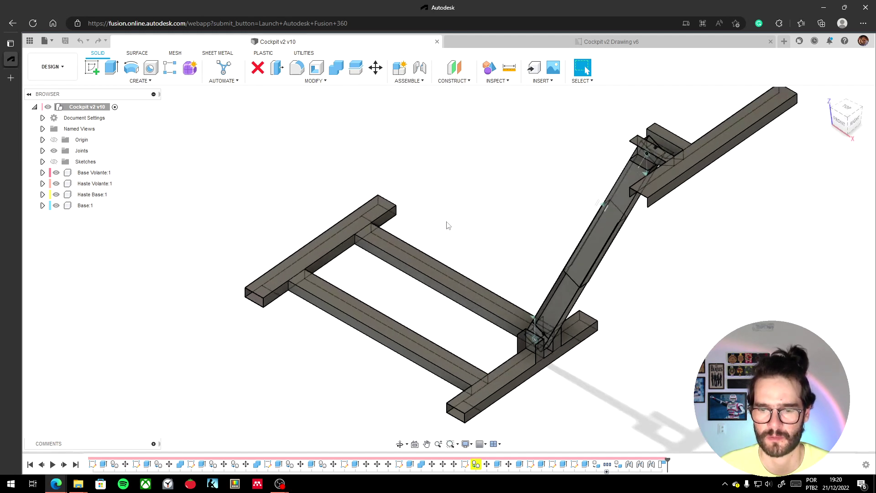
middle_click_drag(461, 213, 460, 206)
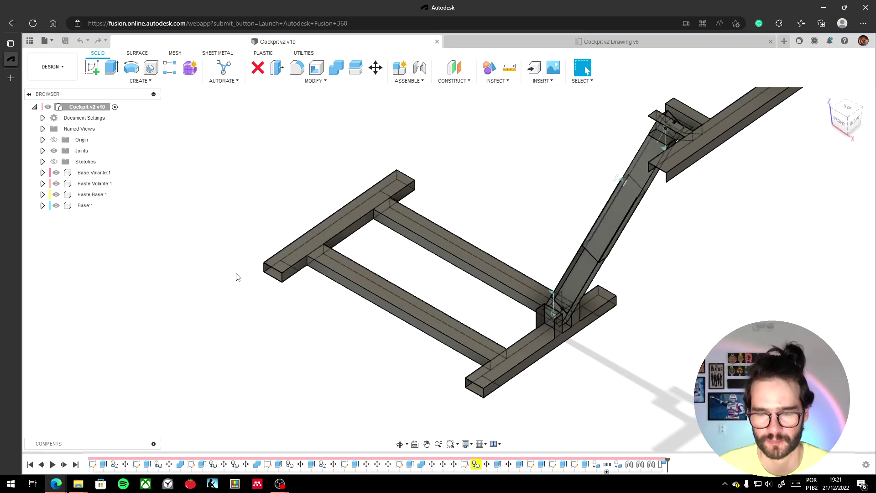
middle_click_drag(236, 277, 199, 211, "shift")
middle_click_drag(258, 178, 411, 230)
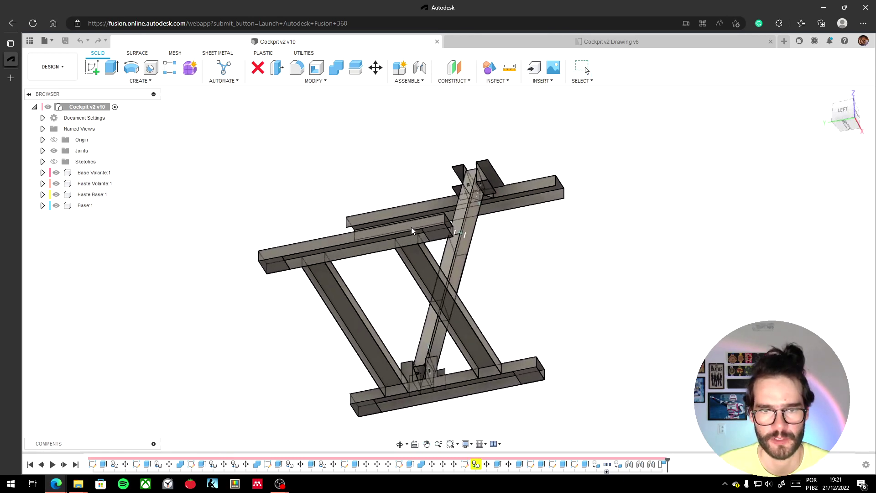
scroll(411, 230, "up", 10)
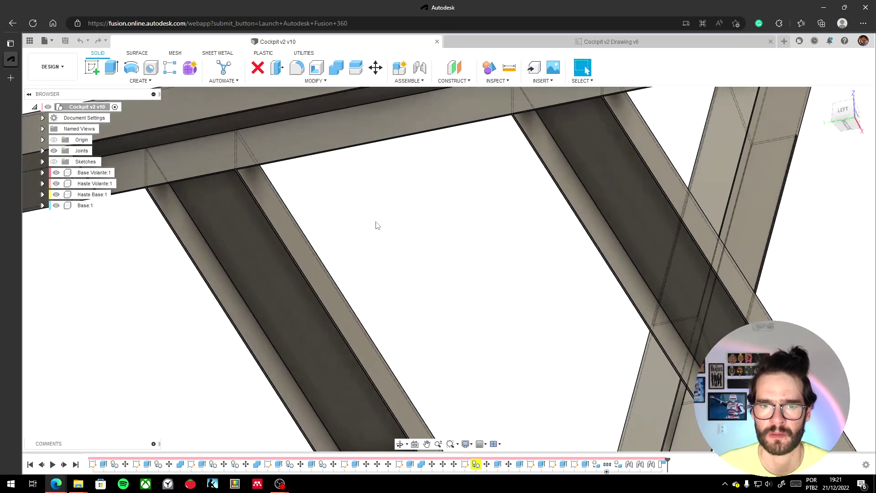
scroll(377, 223, "down", 10)
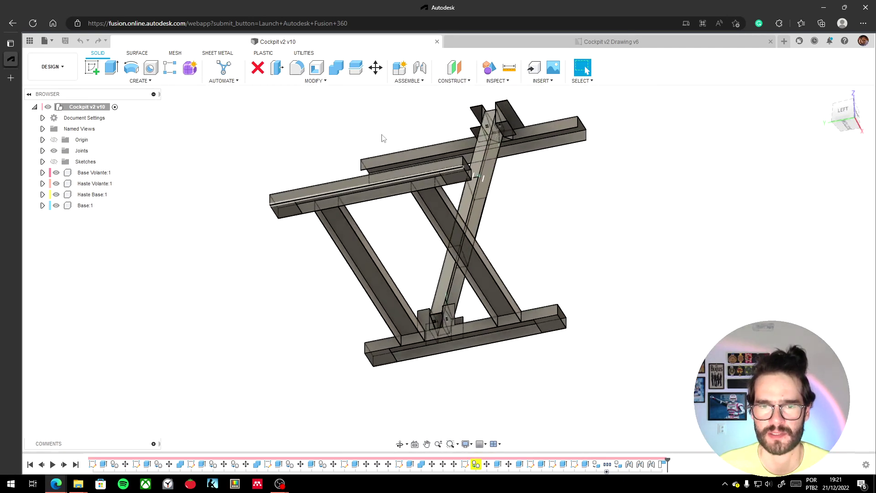
middle_click_drag(383, 138, 348, 179)
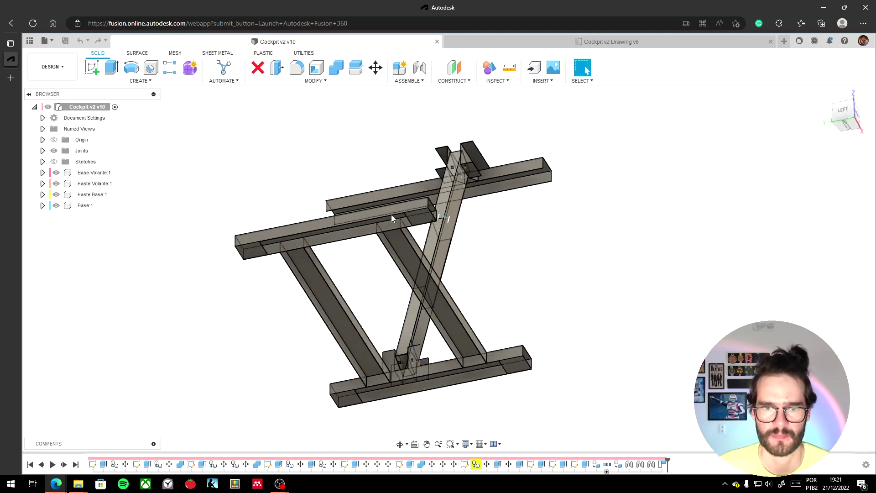
scroll(419, 209, "up", 5)
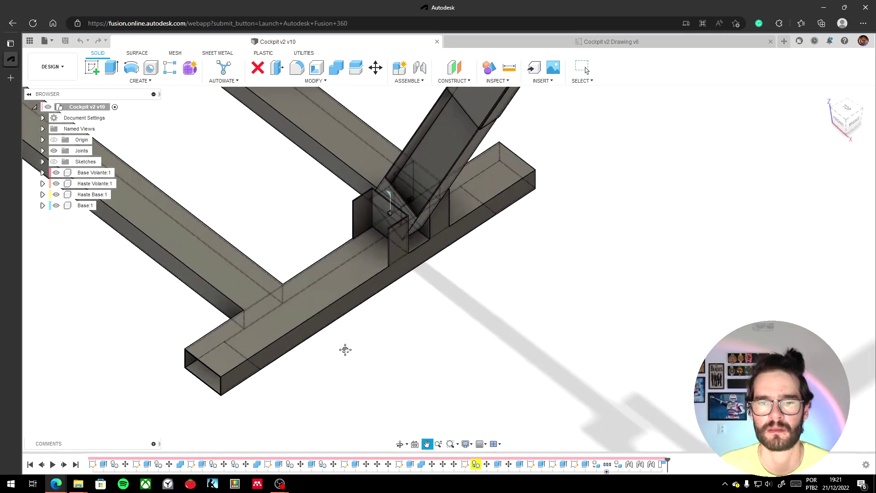
Inspect the bracket and pivot that attach the arm to the base's front crossbar
middle_click_drag(344, 350, 370, 370)
middle_click_drag(261, 218, 259, 227)
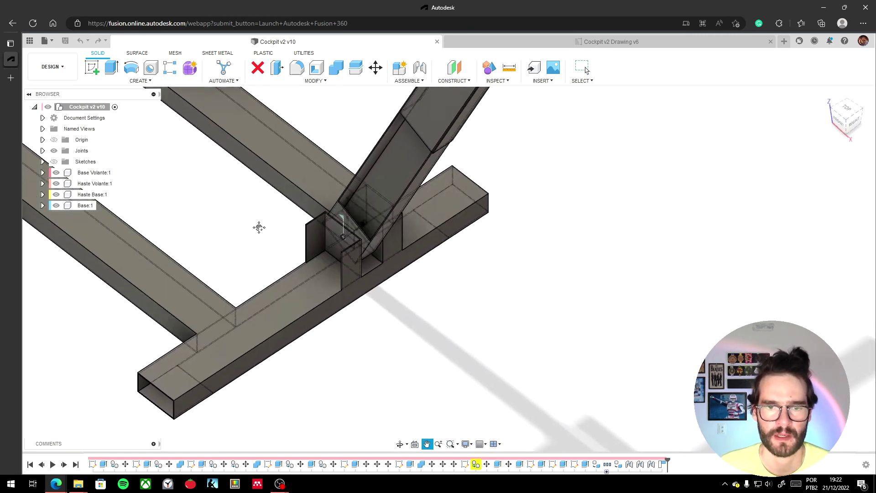
key("Escape")
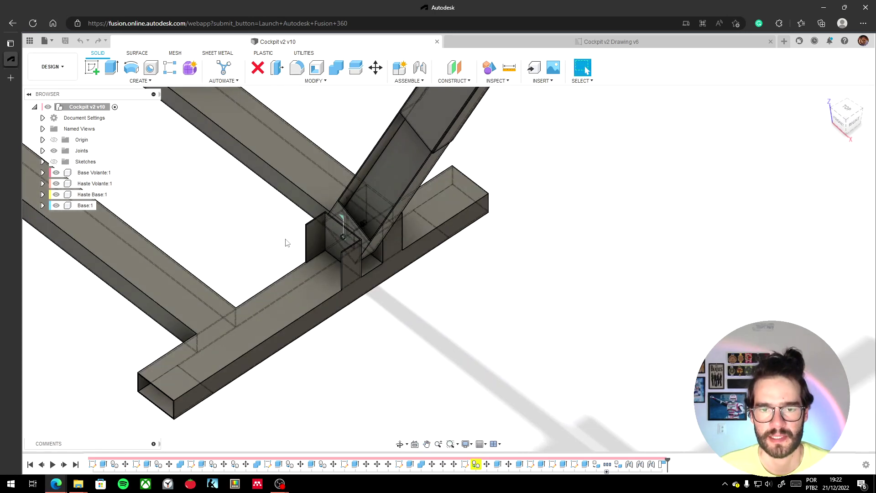
middle_click_drag(288, 242, 413, 223, "shift")
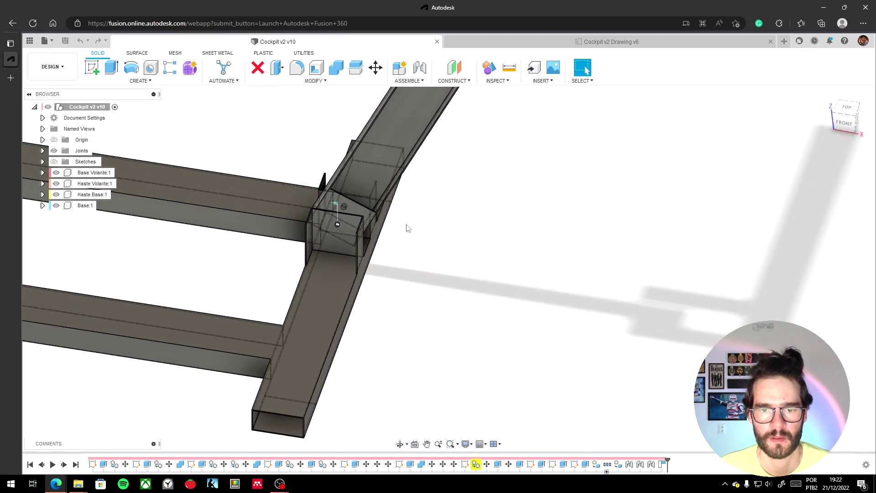
scroll(414, 222, "up", 1)
scroll(320, 250, "up", 2)
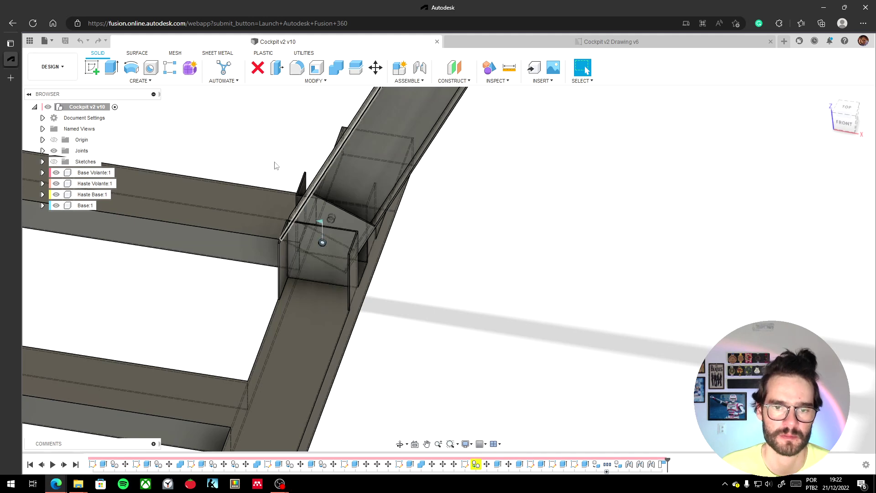
left_click(357, 215)
scroll(401, 264, "down", 3)
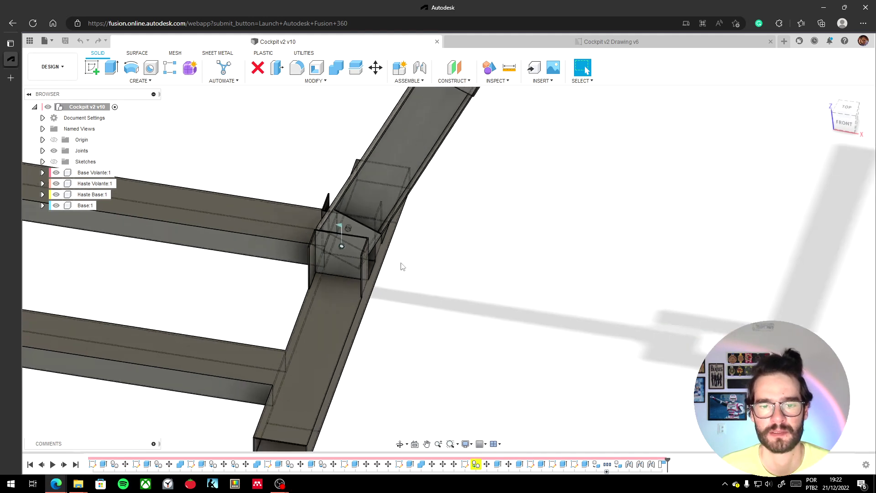
middle_click_drag(410, 280, 415, 238, "shift")
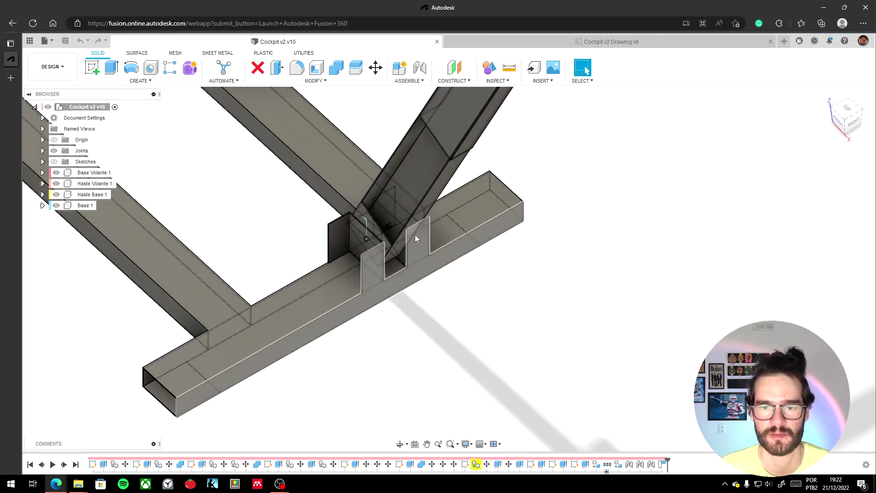
middle_click_drag(181, 162, 330, 299)
scroll(323, 293, "down", 3)
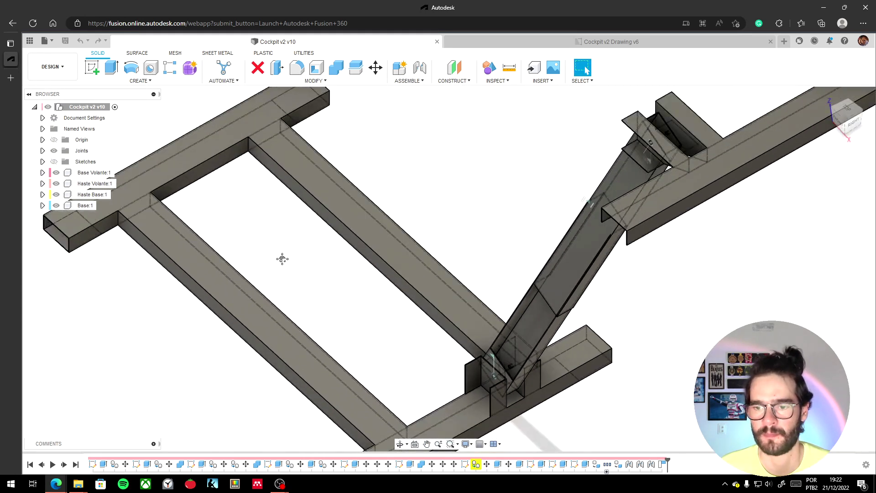
Inspect the telescoping arm, its lower pivot and the upper bracket that carries the steering-wheel support
middle_click_drag(282, 259, 371, 170)
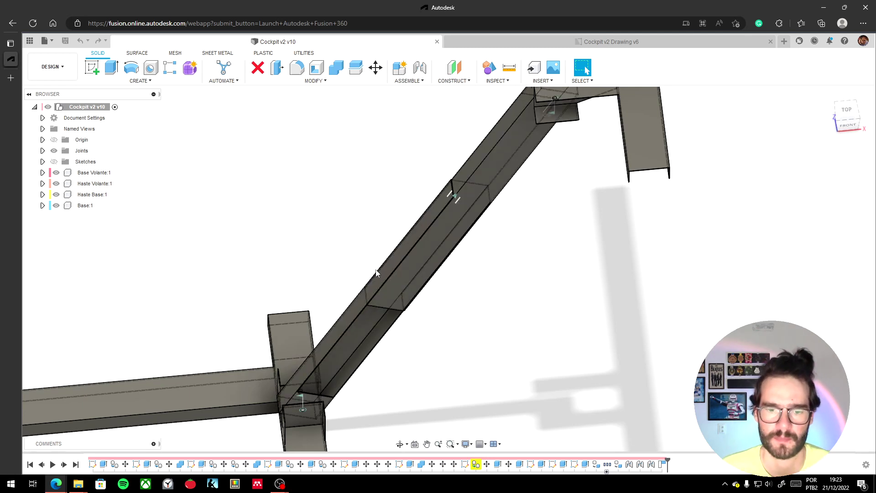
scroll(401, 153, "down", 1)
middle_click_drag(391, 188, 362, 224)
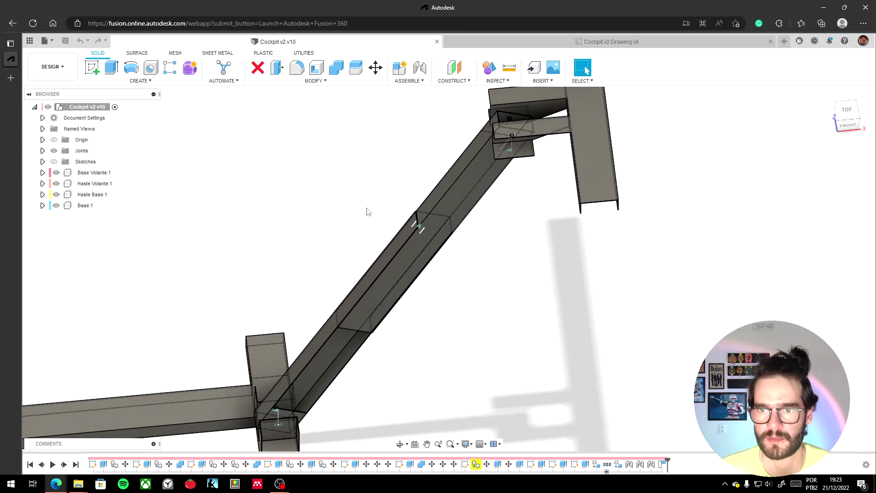
middle_click_drag(372, 170, 354, 135, "shift")
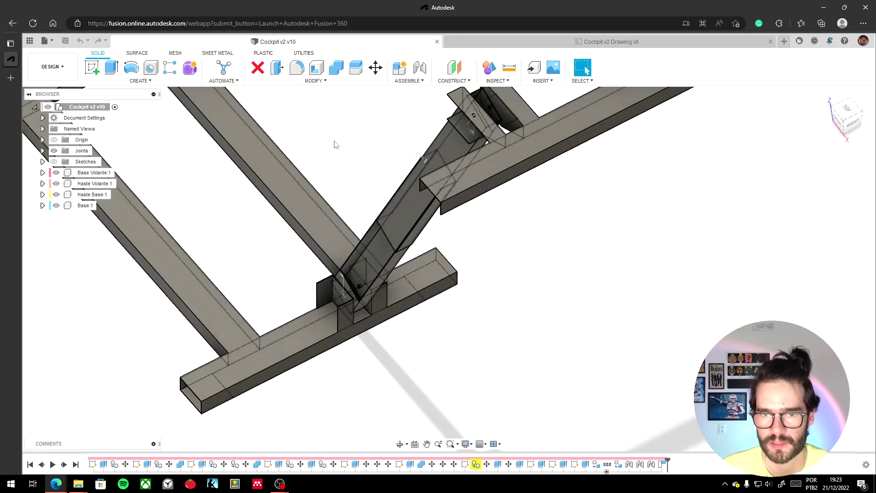
scroll(397, 331, "up", 2)
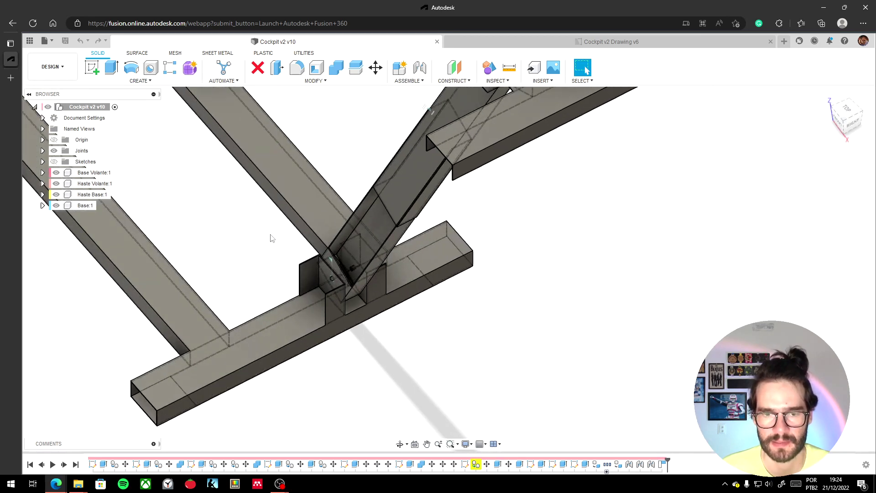
scroll(367, 256, "up", 1)
scroll(351, 269, "up", 1)
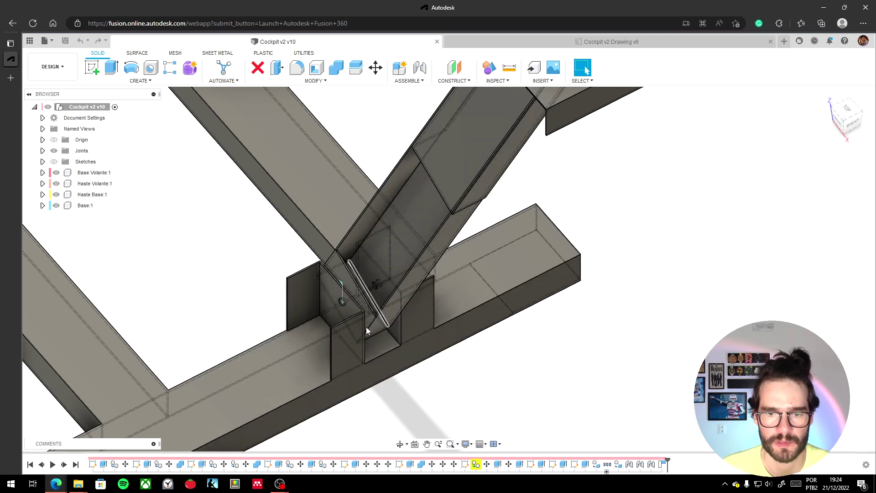
scroll(378, 282, "down", 3)
middle_click_drag(313, 142, 342, 138, "shift")
middle_click_drag(355, 273, 390, 239, "shift")
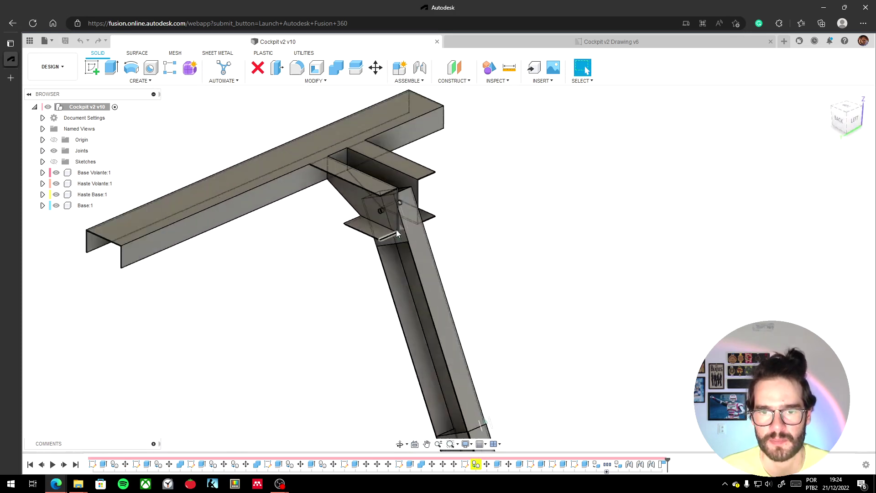
scroll(396, 229, "up", 5)
scroll(390, 223, "down", 2)
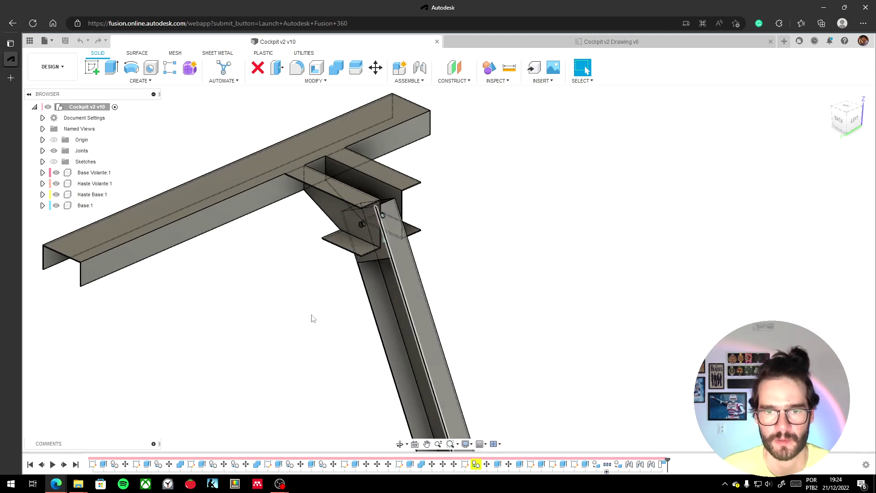
middle_click_drag(309, 187, 306, 161)
In the back view, rotate the arm about its revolute joint at the base to 80 degrees
left_click(840, 120)
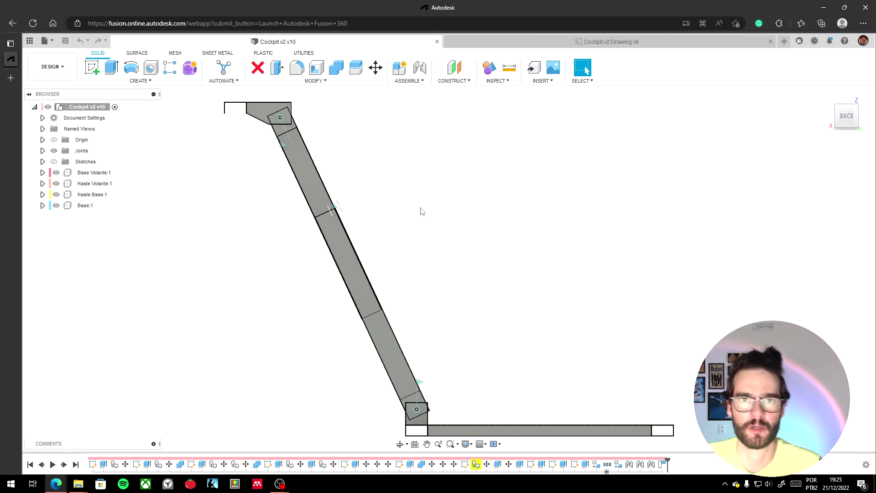
middle_click_drag(403, 199, 366, 126)
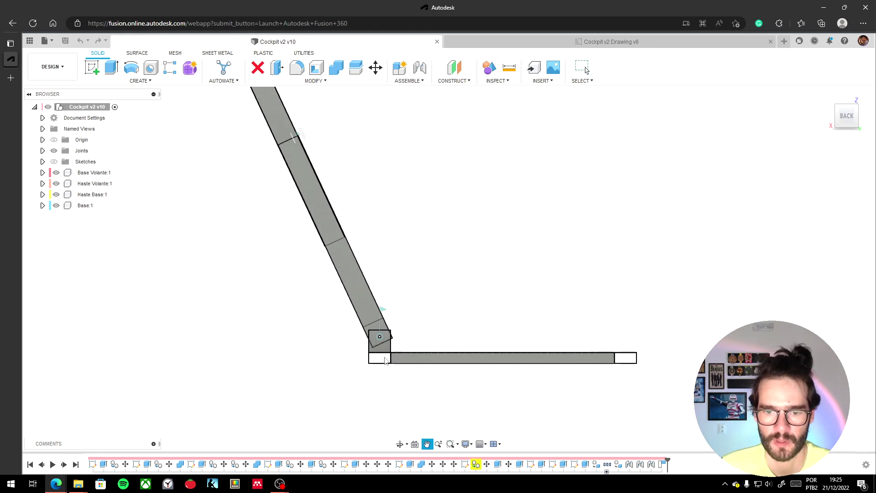
left_click(383, 313)
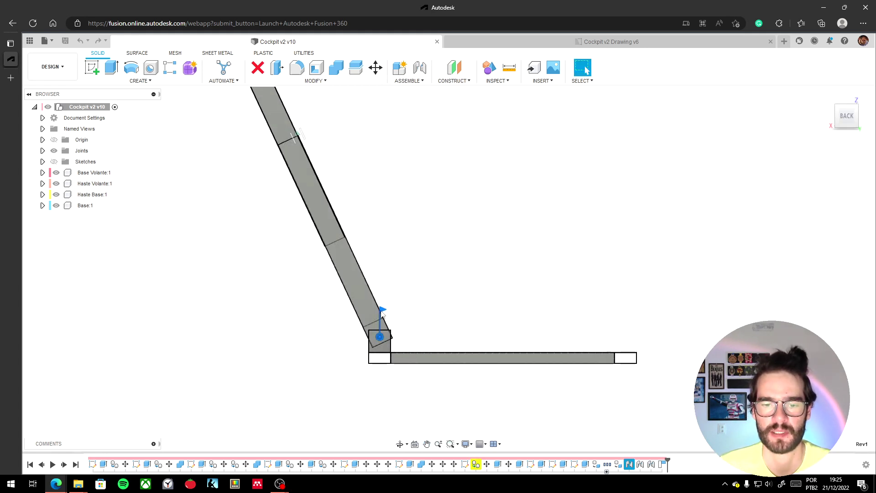
double_click(381, 311)
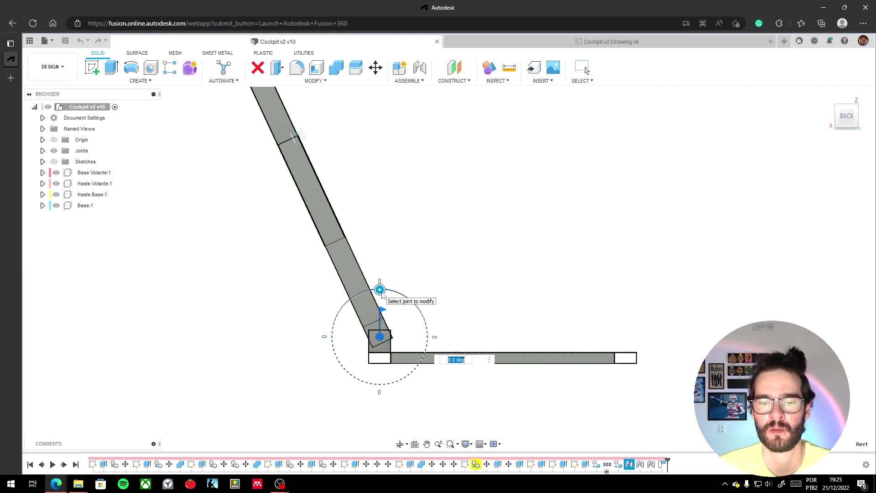
left_click_drag(381, 289, 476, 327)
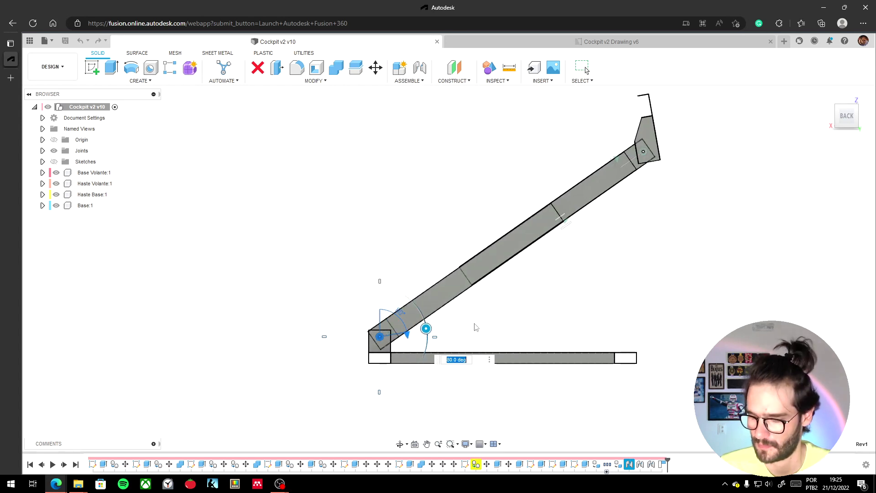
left_click(471, 327)
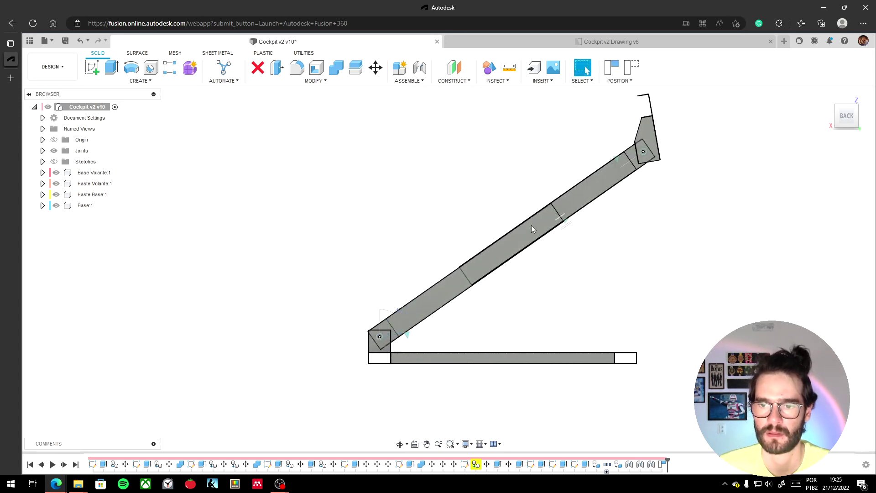
Drive the slider joint between the two arm tubes to demonstrate their telescoping travel, and cancel the move
left_click(565, 223)
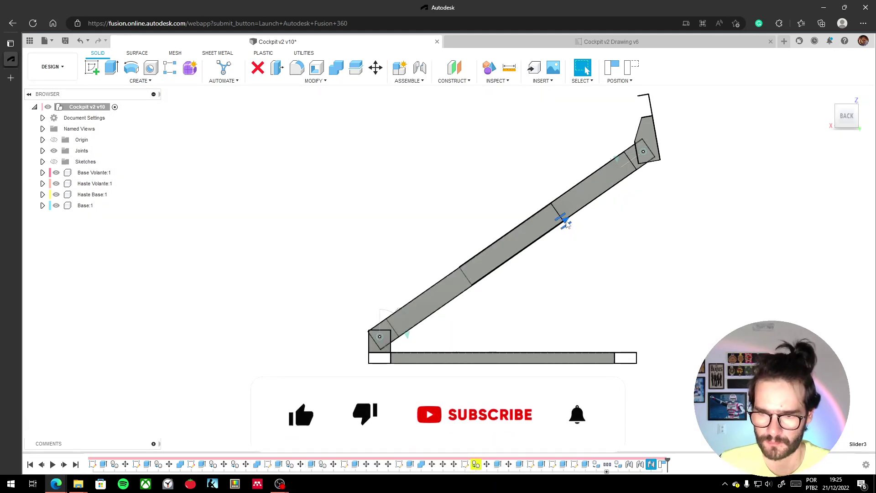
left_click_drag(565, 221, 554, 261)
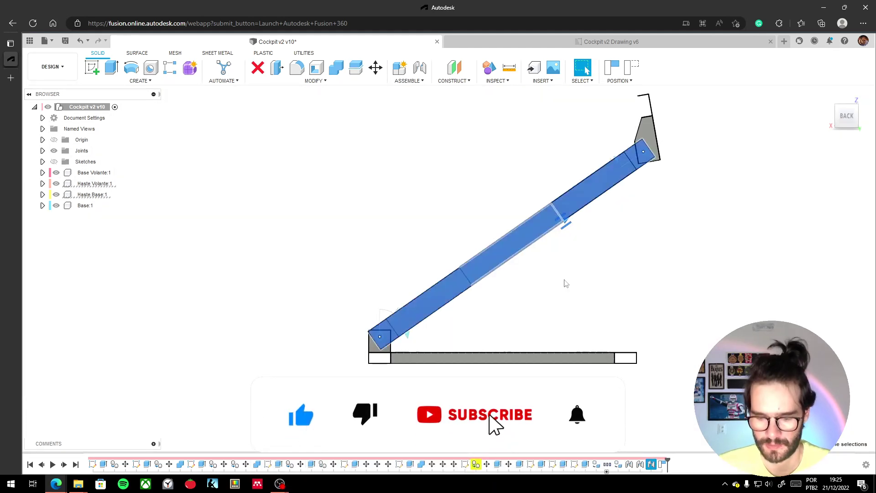
left_click(565, 279)
double_click(566, 222)
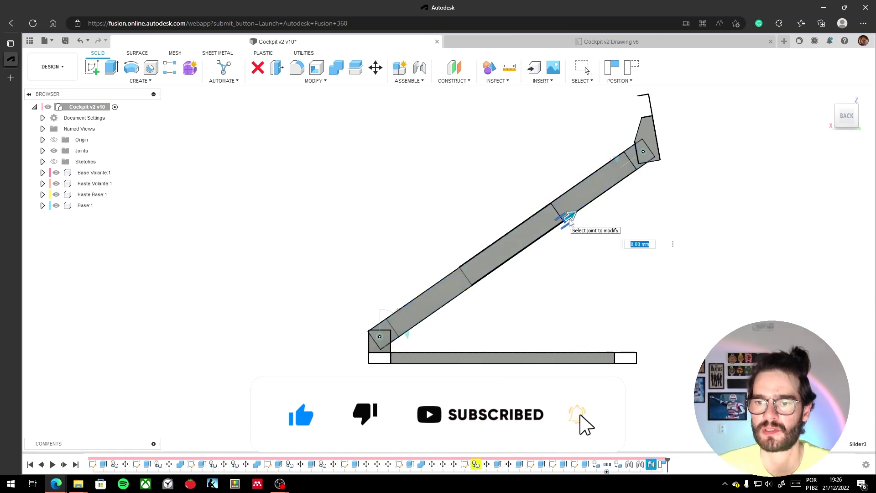
mouse_move(569, 220)
left_mouse_down()
mouse_move(488, 278)
mouse_move(566, 211)
left_mouse_up()
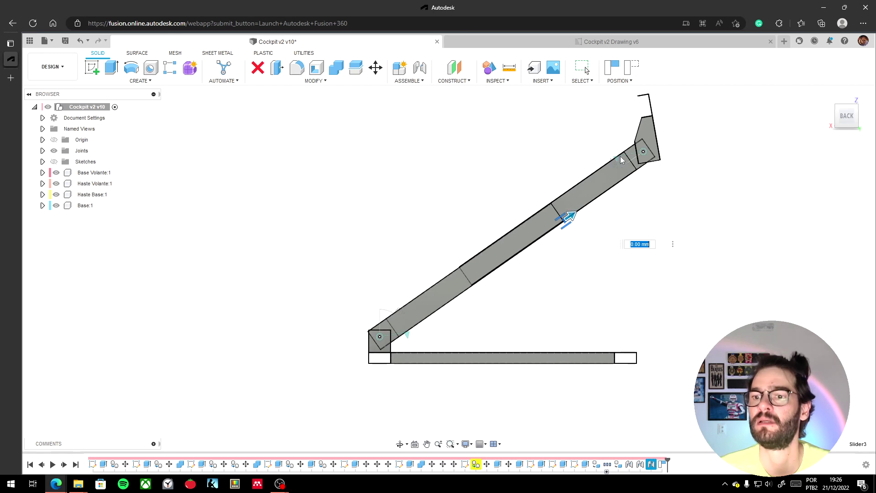
key("Escape")
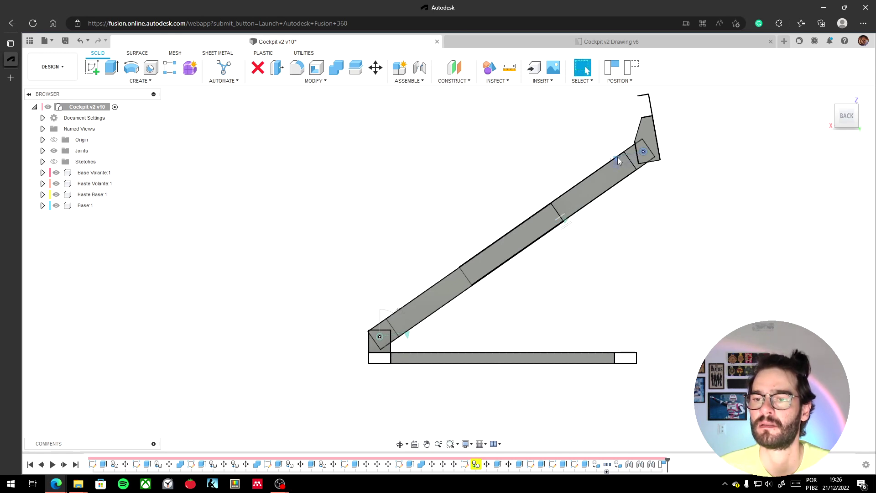
In the back view, tilt the steering-wheel support about the revolute joint at the arm's upper end
double_click(617, 159)
left_click_drag(597, 159, 642, 183)
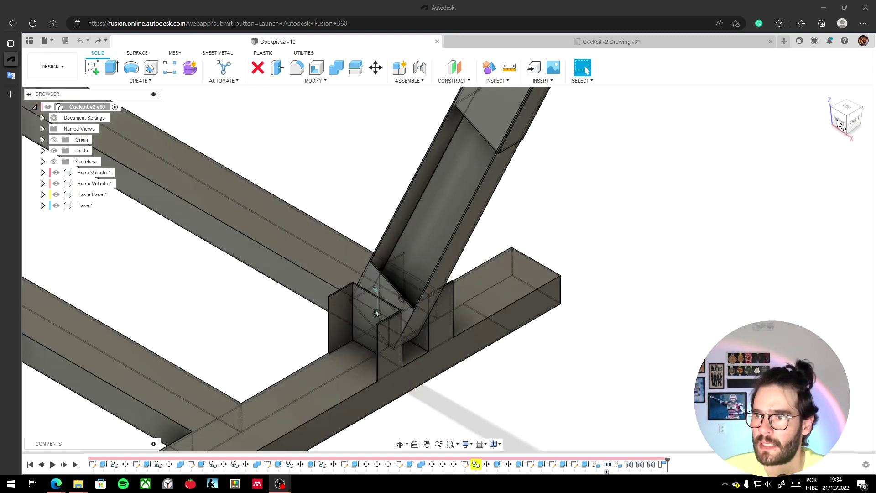
In the front view, swing the arm about its base revolute joint to 80 degrees and over to -25 degrees
left_click(838, 121)
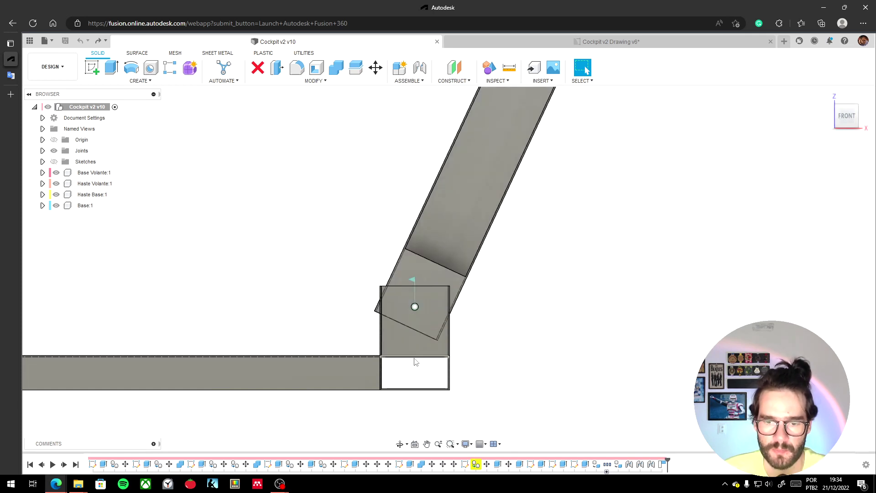
left_click(414, 280)
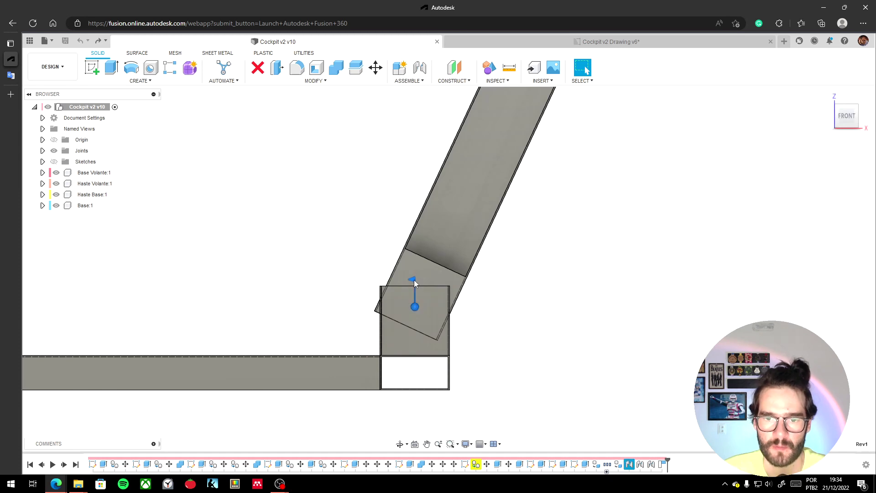
double_click(414, 281)
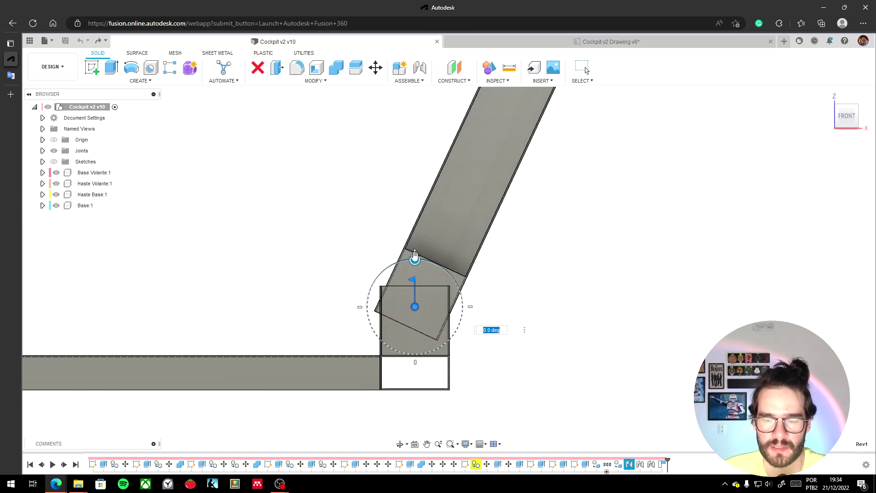
left_click_drag(414, 258, 300, 288)
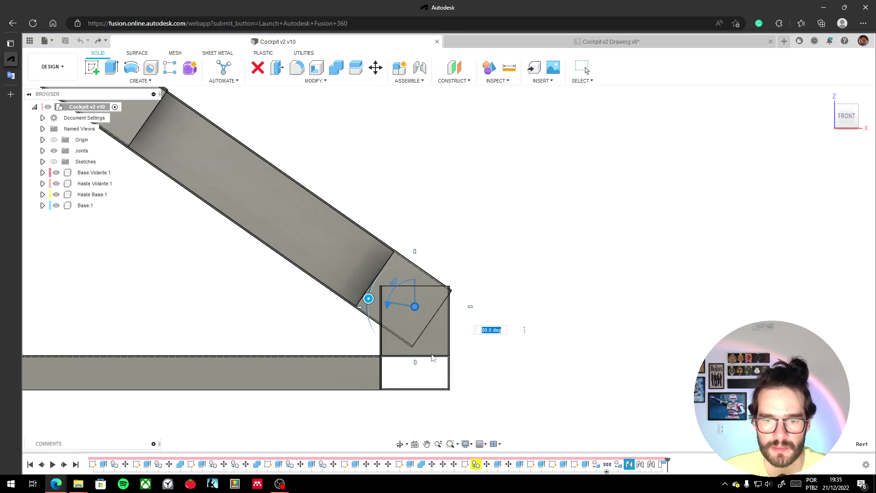
left_click_drag(395, 264, 440, 254)
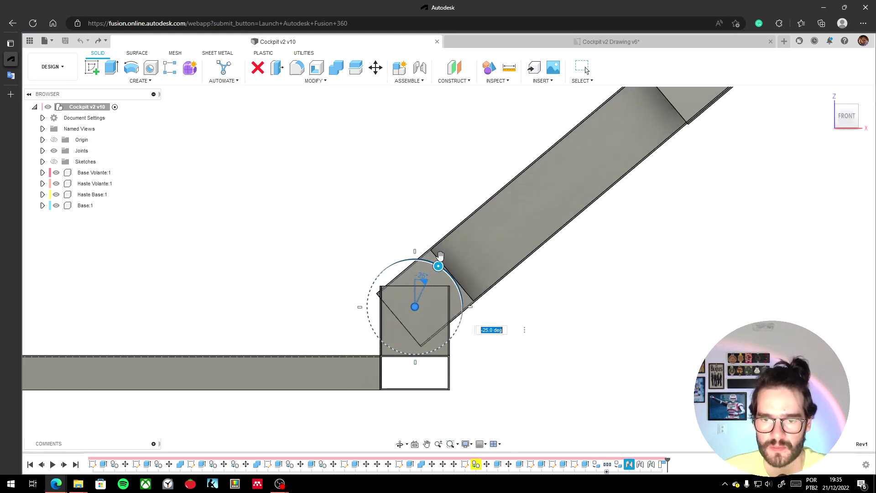
scroll(228, 365, "up", 3)
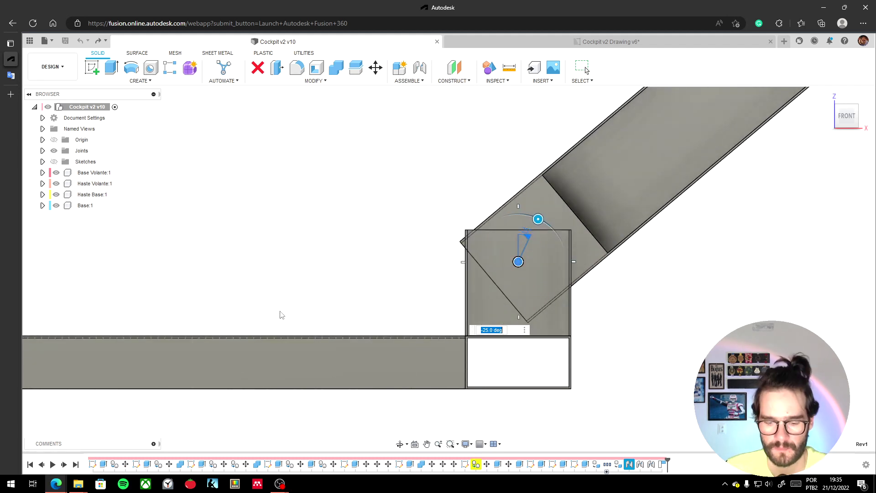
key("Return")
In the front view, rotate the steering-wheel support about the revolute joint connecting it to the upper arm tube
scroll(275, 303, "up", 2)
scroll(277, 296, "down", 5)
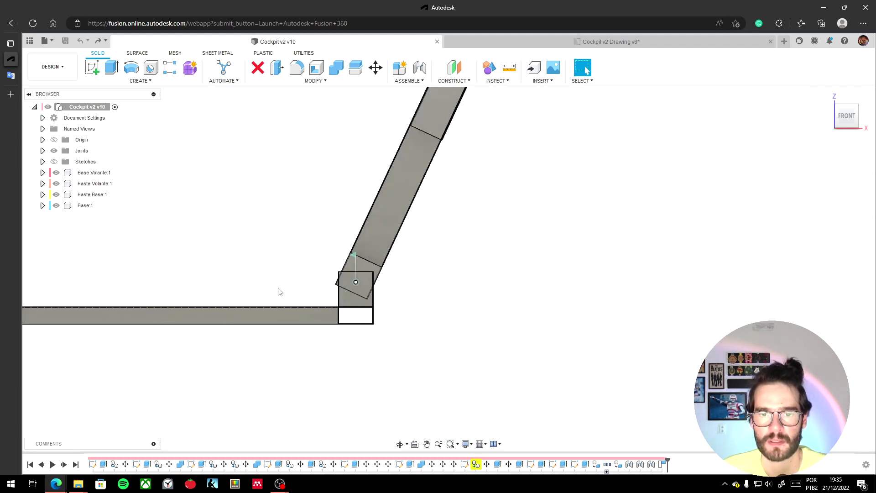
scroll(280, 292, "down", 3)
middle_click_drag(311, 165, 198, 402)
scroll(359, 220, "up", 3)
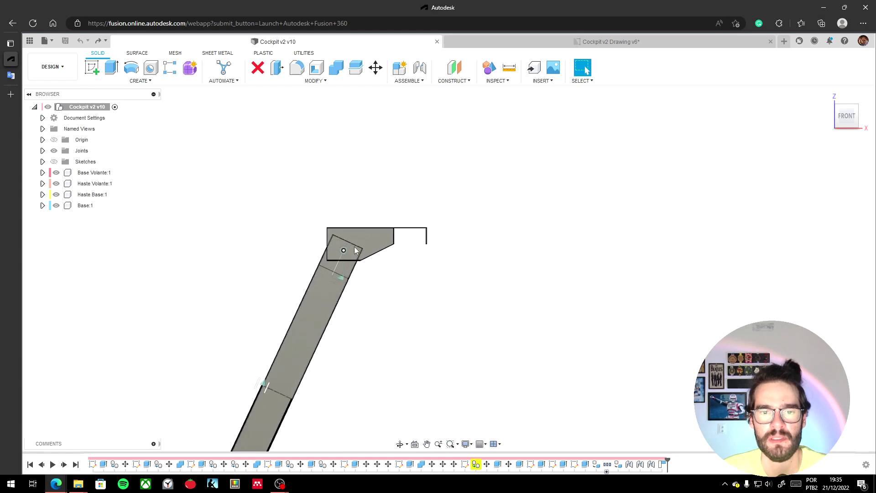
scroll(342, 247, "up", 4)
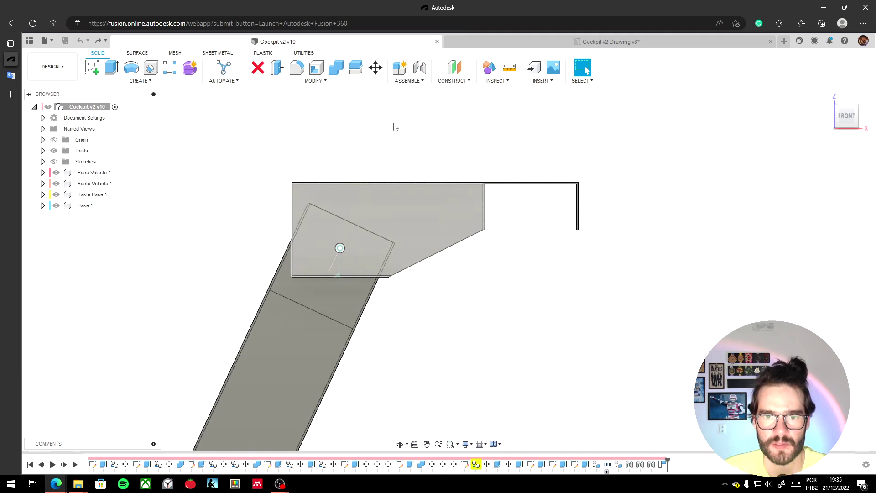
left_click(416, 218)
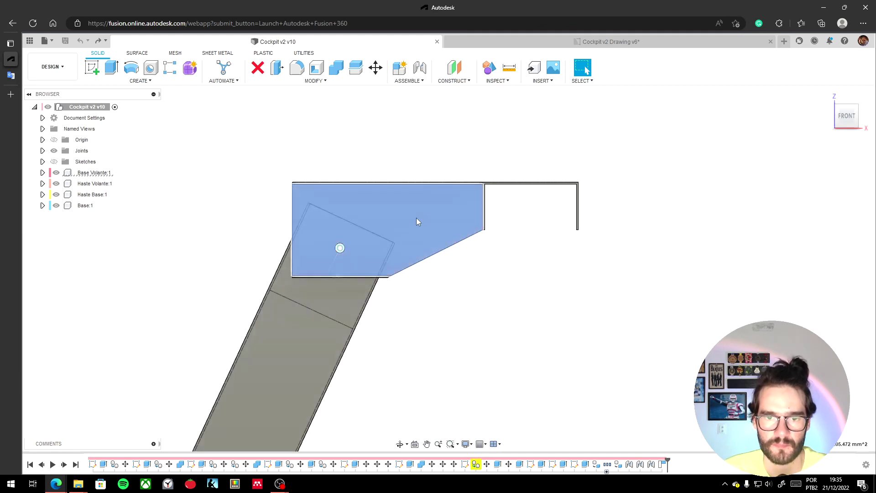
left_click(212, 233)
left_click(338, 275)
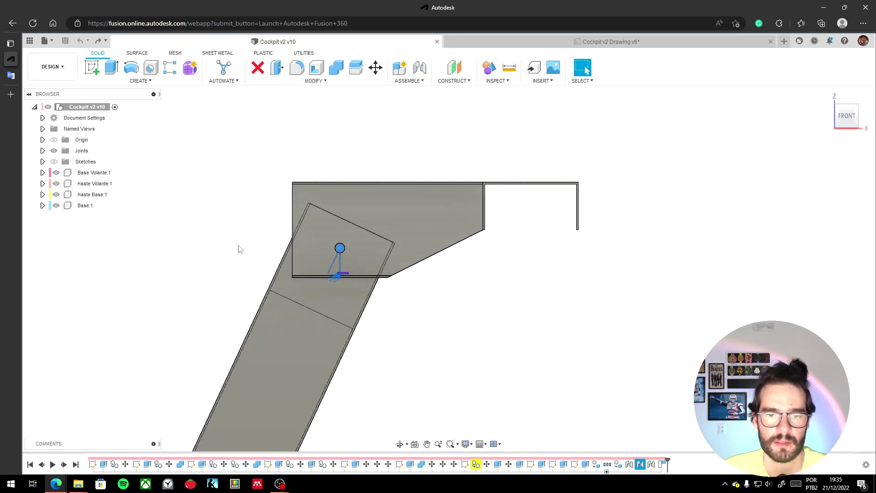
left_click(228, 240)
double_click(339, 275)
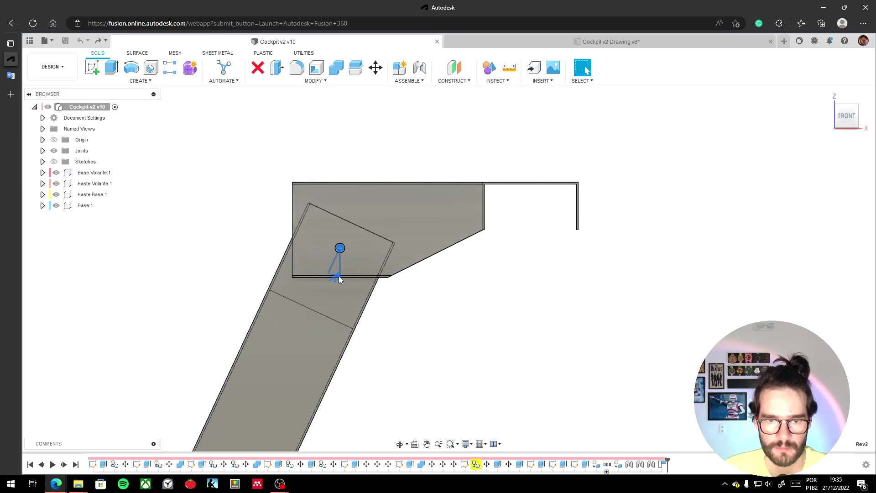
left_click_drag(336, 295, 312, 319)
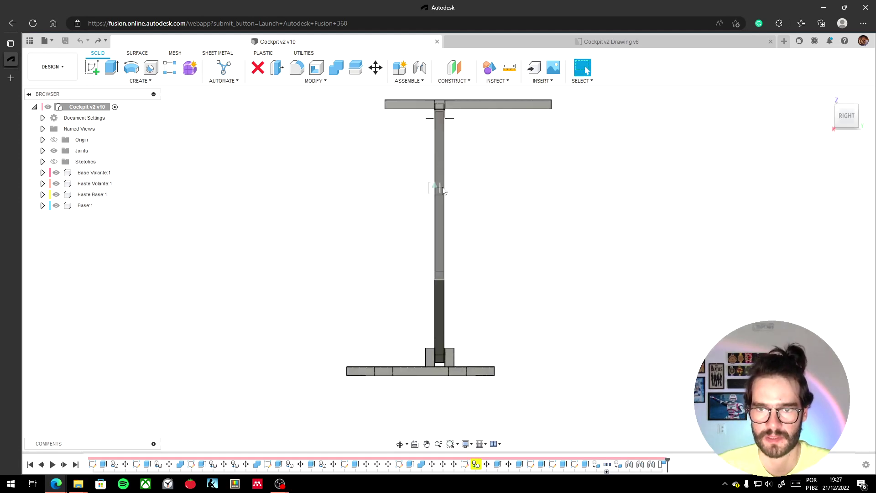
In an isometric view of the whole frame, rotate the arm about its base revolute joint to 95 degrees
scroll(440, 387, "up", 5)
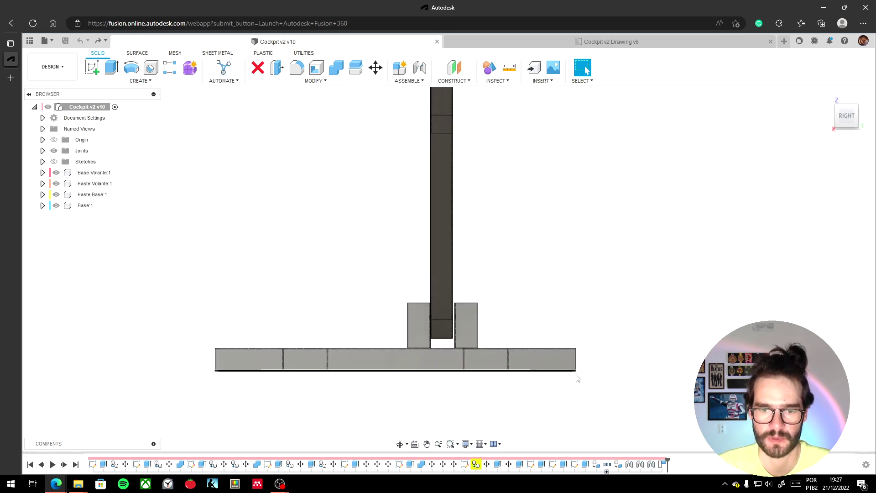
left_click(854, 111)
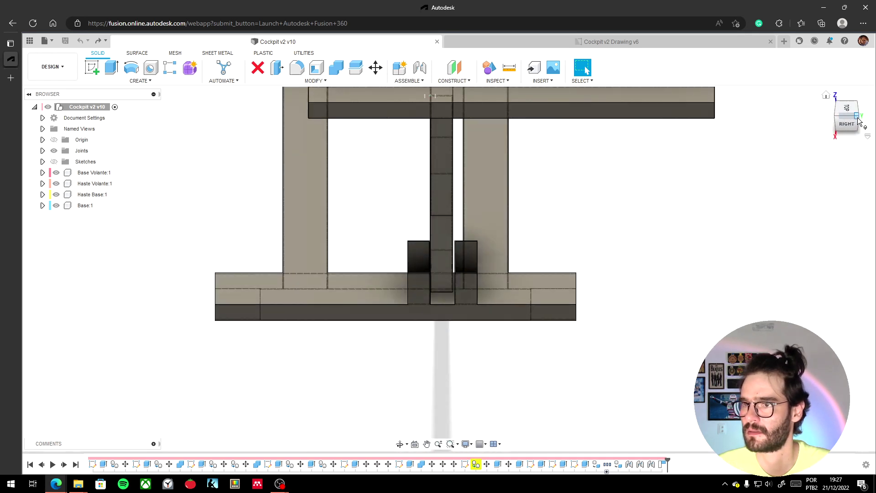
left_click(857, 117)
scroll(324, 298, "up", 2)
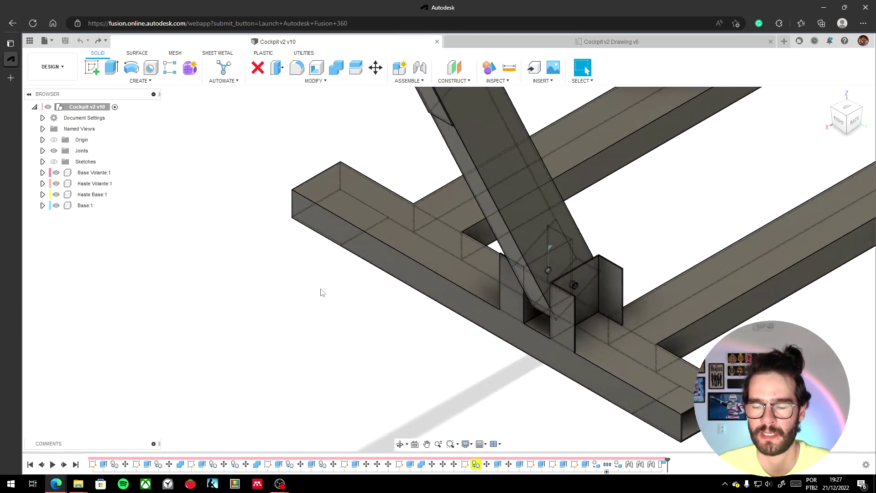
scroll(323, 289, "down", 5)
middle_click_drag(442, 150, 339, 236)
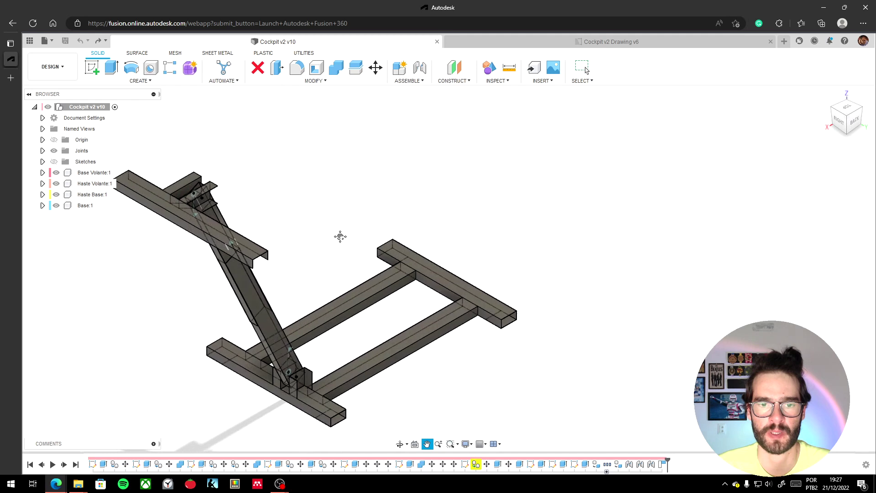
double_click(291, 351)
left_click_drag(289, 333, 413, 307)
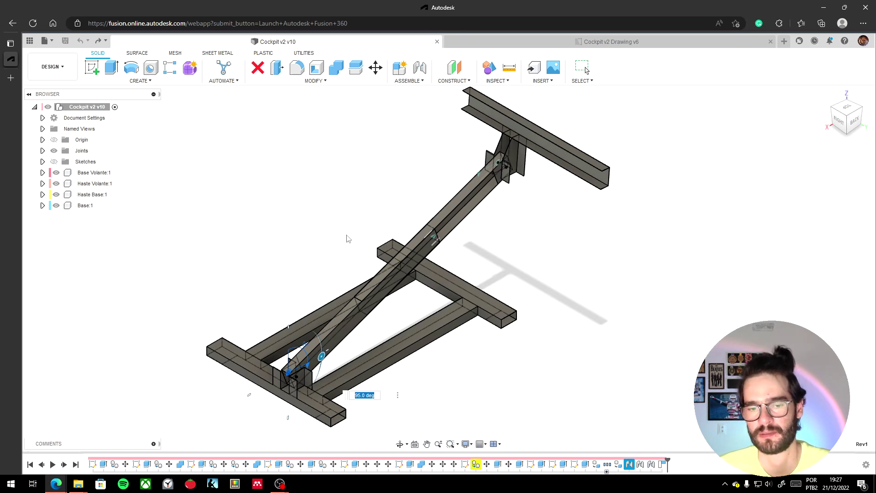
Inspect the whole frame from above and the steering-wheel support with its bracket on top of the arm
middle_click_drag(338, 223, 269, 290, "shift")
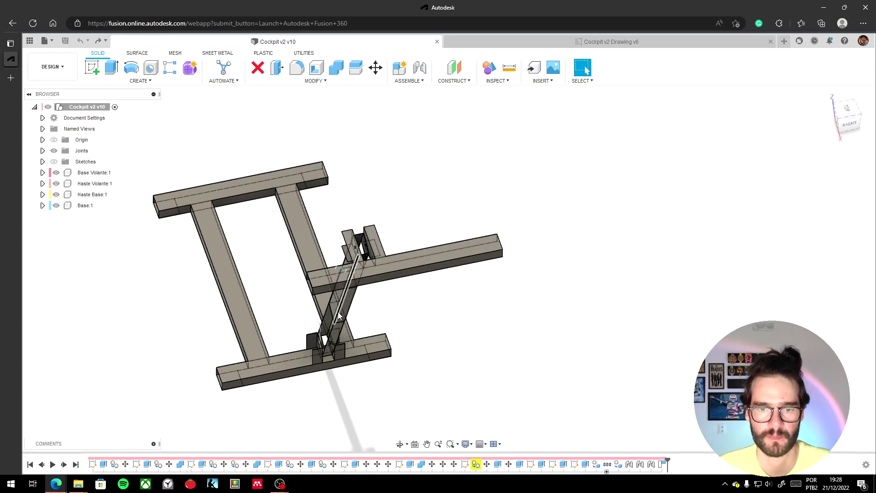
left_click(850, 117)
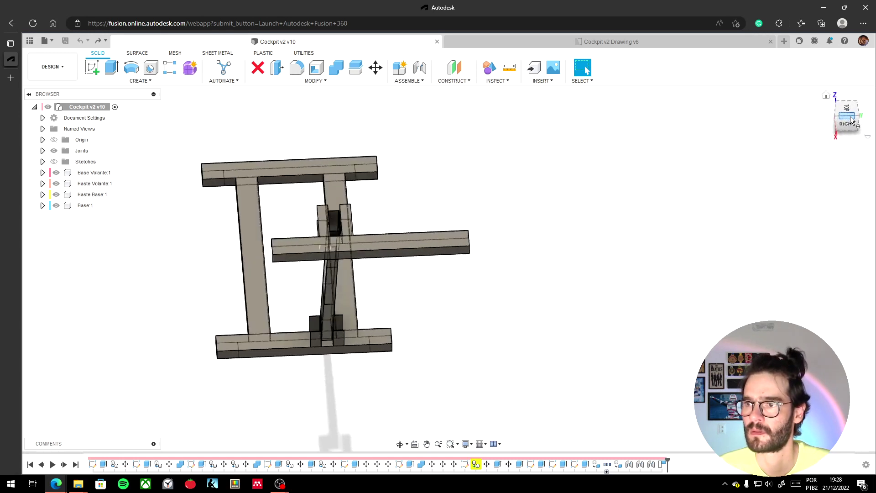
scroll(303, 264, "up", 2)
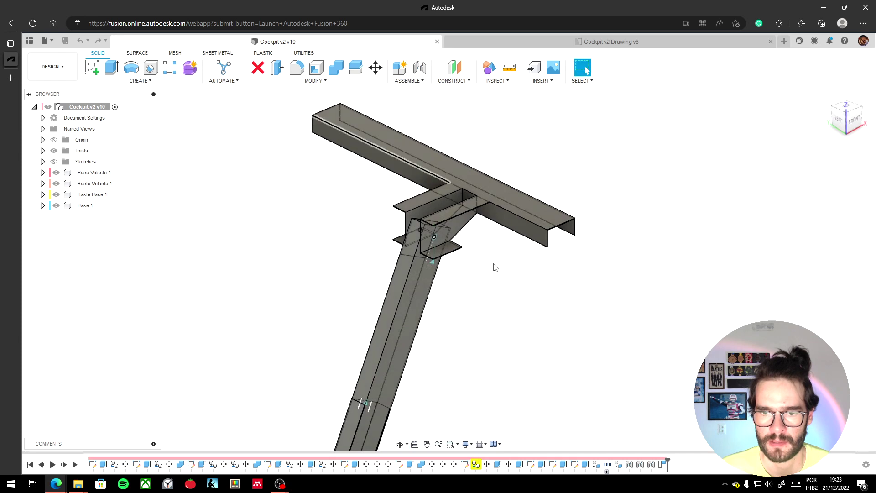
middle_click_drag(493, 268, 358, 363)
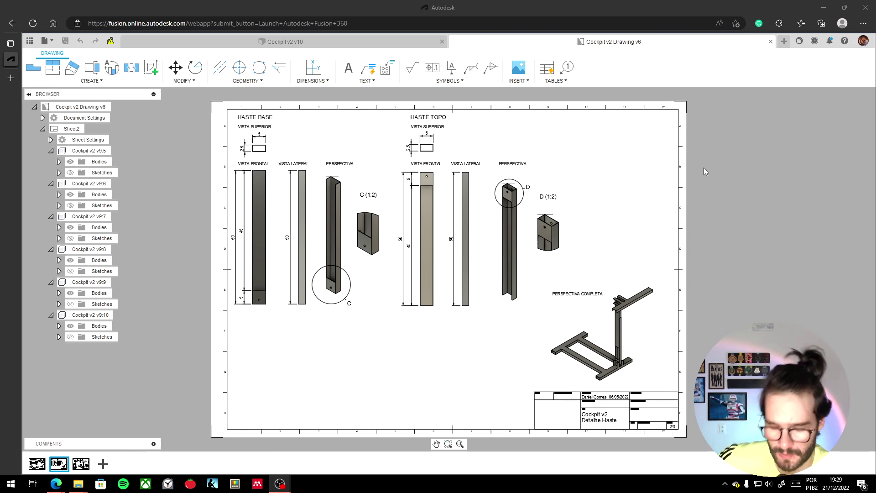
On the arm detail drawing sheet, examine the dimensioned views of Haste Base and Haste Topo with details C and D
scroll(198, 182, "down", 1)
scroll(202, 185, "up", 4)
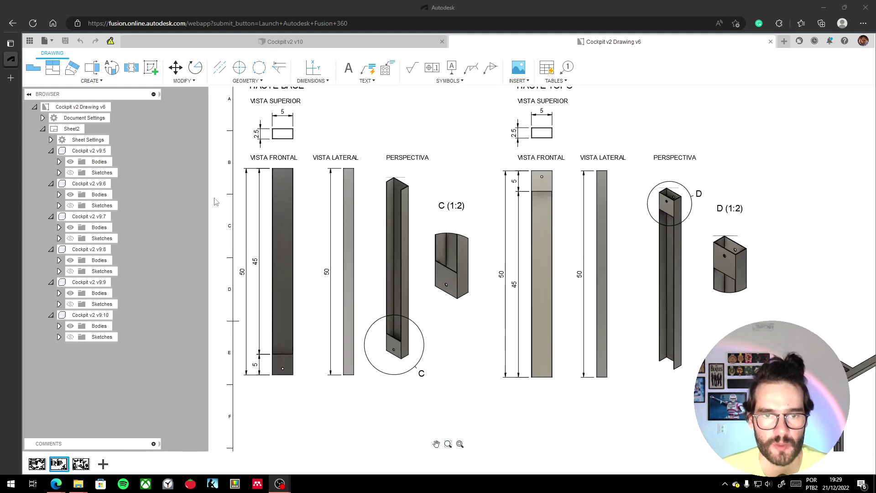
middle_click_drag(204, 159, 196, 192)
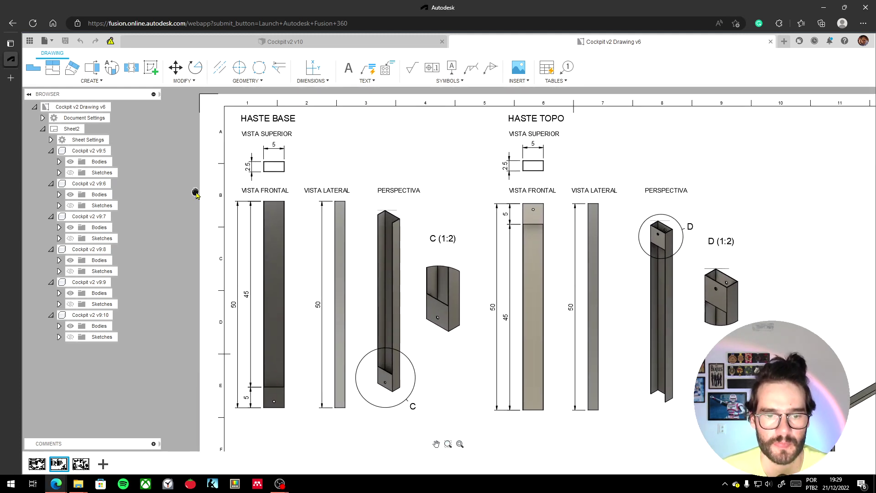
scroll(301, 292, "up", 2)
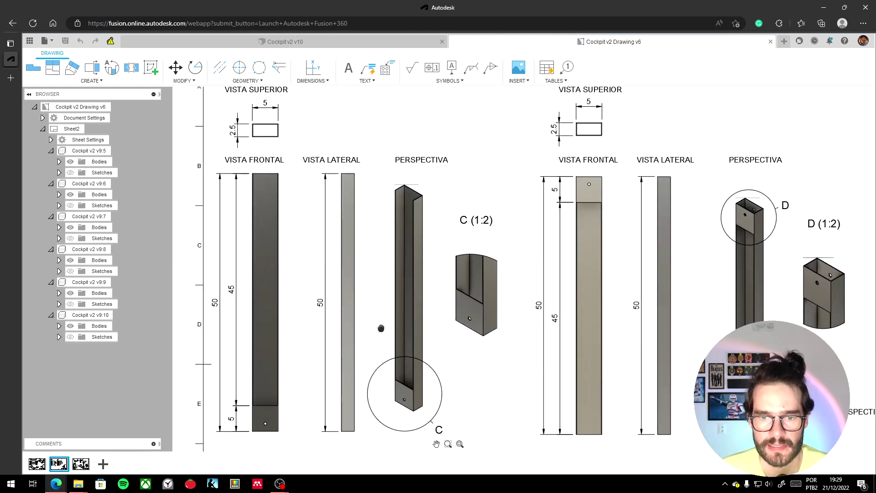
middle_click_drag(381, 328, 319, 224)
scroll(319, 224, "up", 2)
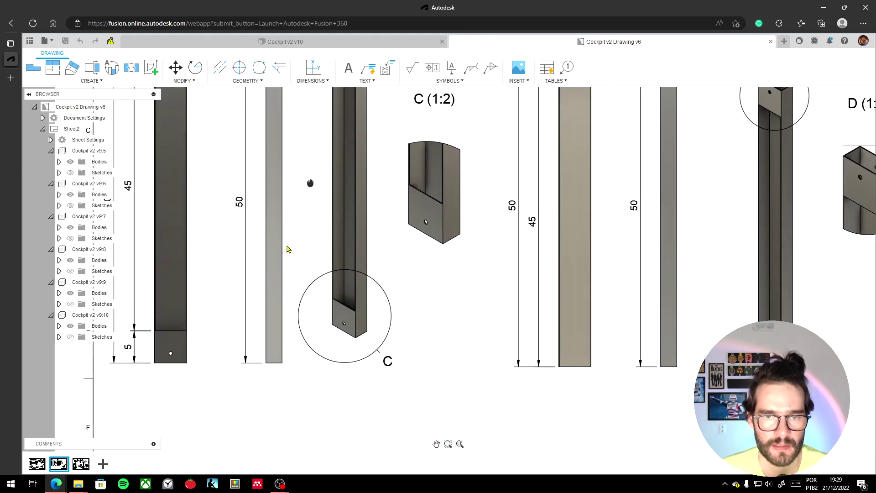
mouse_move(307, 186)
middle_mouse_down()
mouse_move(283, 259)
mouse_move(309, 275)
middle_mouse_up()
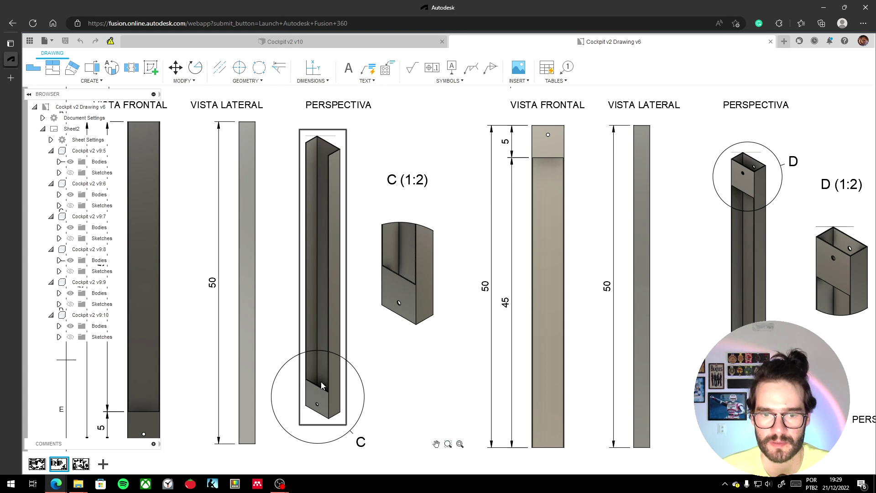
mouse_move(410, 391)
middle_mouse_down()
mouse_move(367, 336)
mouse_move(307, 303)
mouse_move(248, 312)
mouse_move(237, 370)
middle_mouse_up()
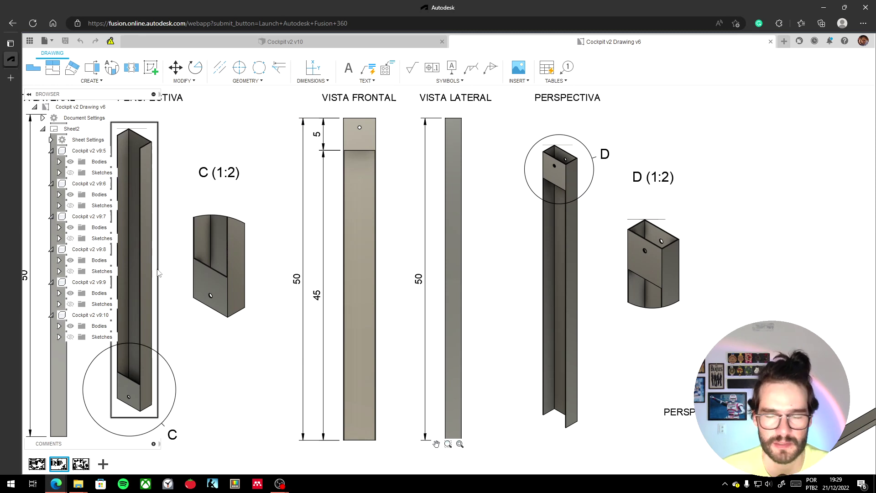
middle_click_drag(496, 255, 434, 294)
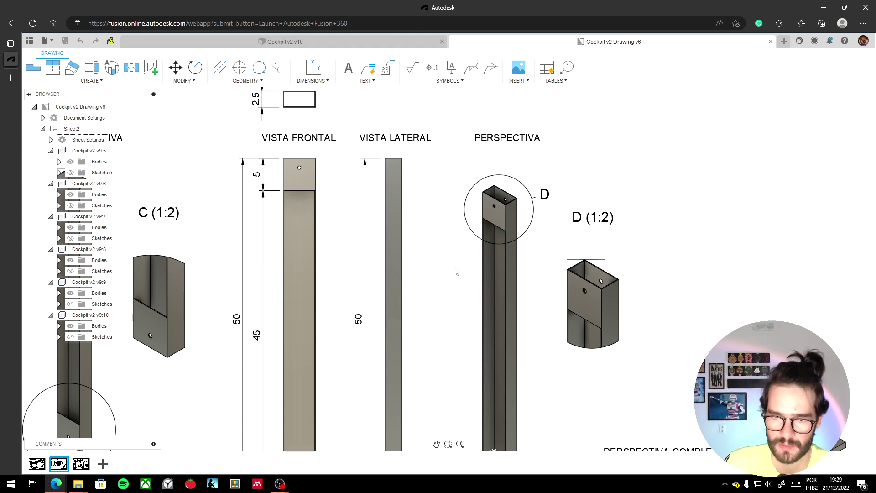
Compare the Haste Base and Haste Topo views side by side, including the lower part of the arm drawing sheet
scroll(396, 186, "down", 3)
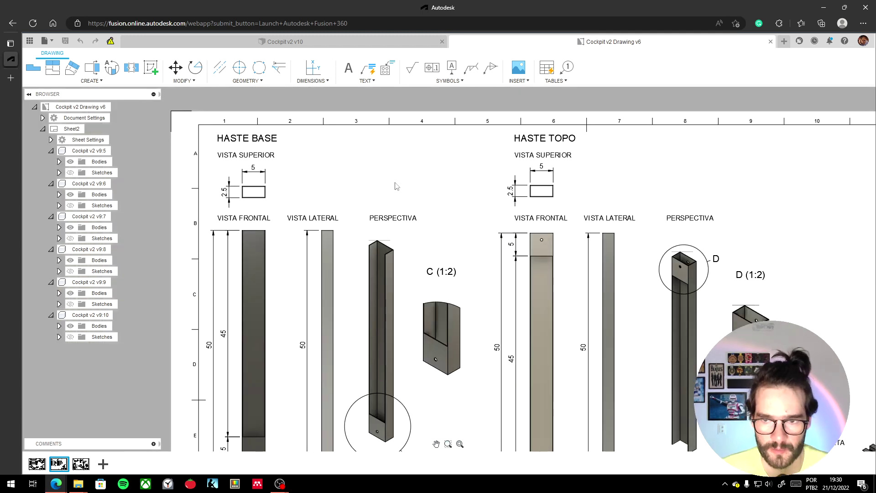
middle_click_drag(328, 198, 364, 198)
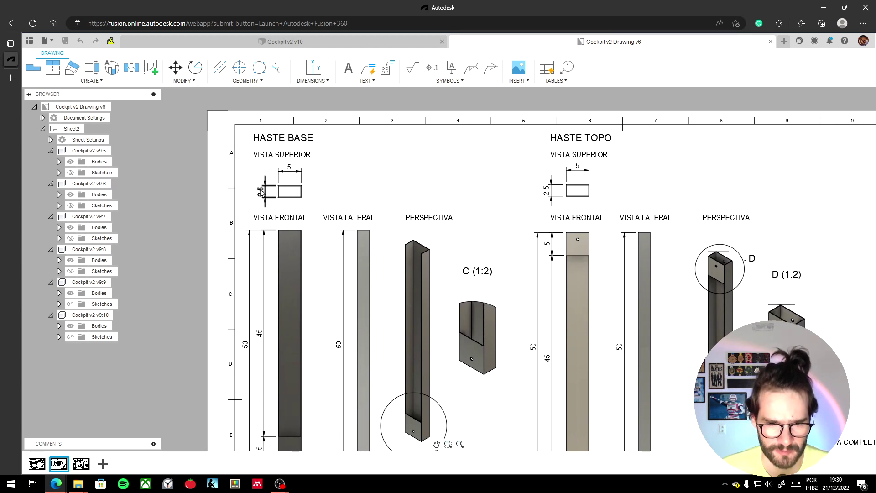
middle_click_drag(447, 176, 330, 76)
mouse_move(694, 301)
middle_mouse_down()
mouse_move(596, 245)
mouse_move(579, 256)
middle_mouse_up()
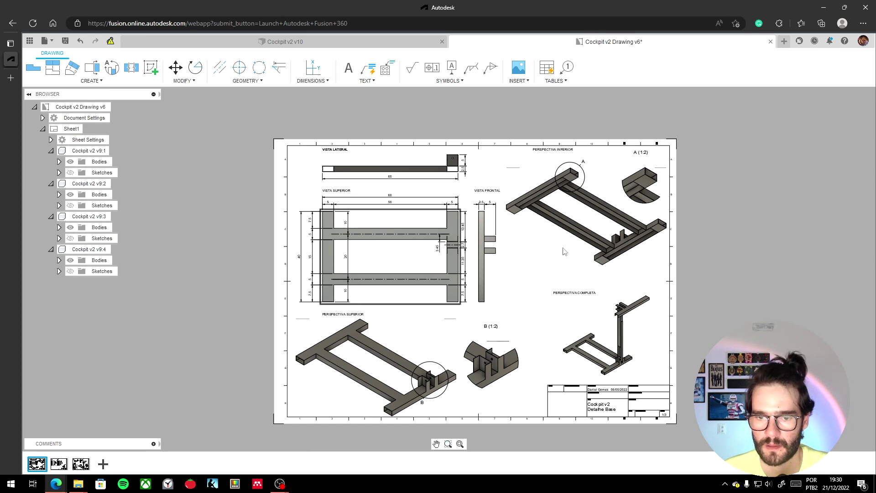
On the Detalhe Base sheet, examine the underside perspective with detail A and the dimensioned top and front views of the base frame
scroll(506, 249, "up", 4)
scroll(506, 249, "up", 5)
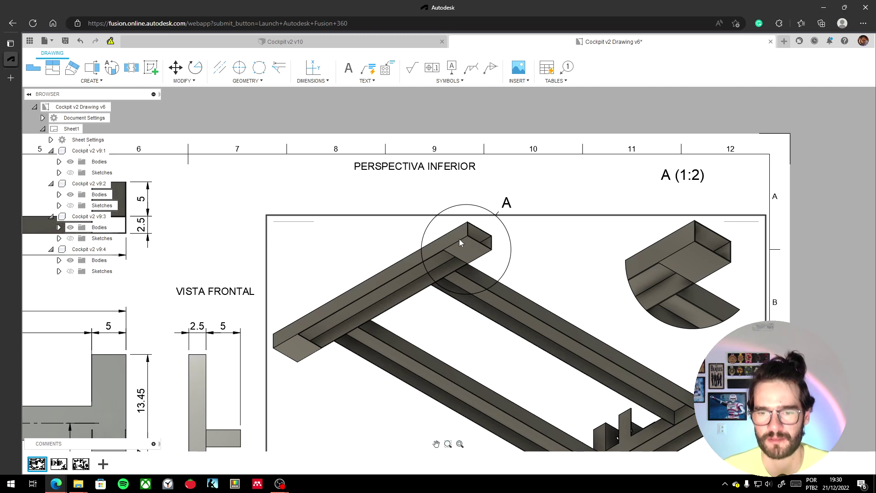
mouse_move(475, 318)
middle_mouse_down()
mouse_move(475, 213)
mouse_move(458, 111)
middle_mouse_up()
mouse_move(331, 323)
middle_mouse_down()
mouse_move(521, 284)
mouse_move(760, 283)
middle_mouse_up()
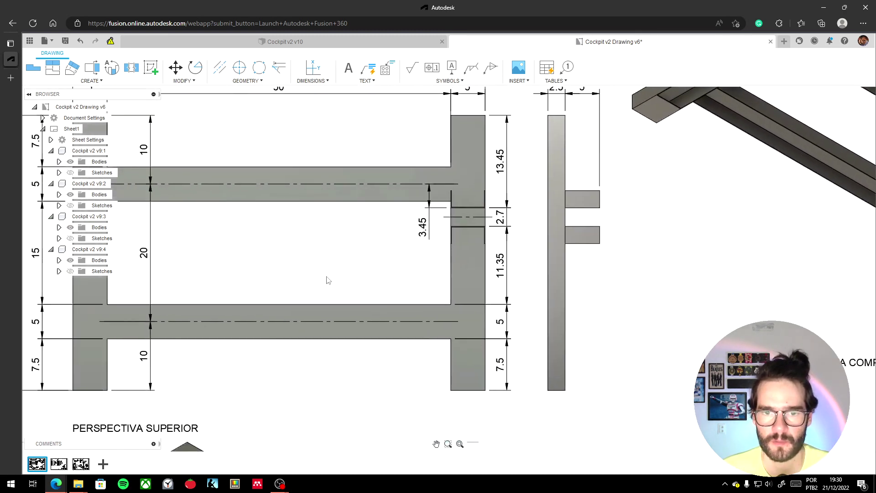
middle_click_drag(327, 280, 476, 268)
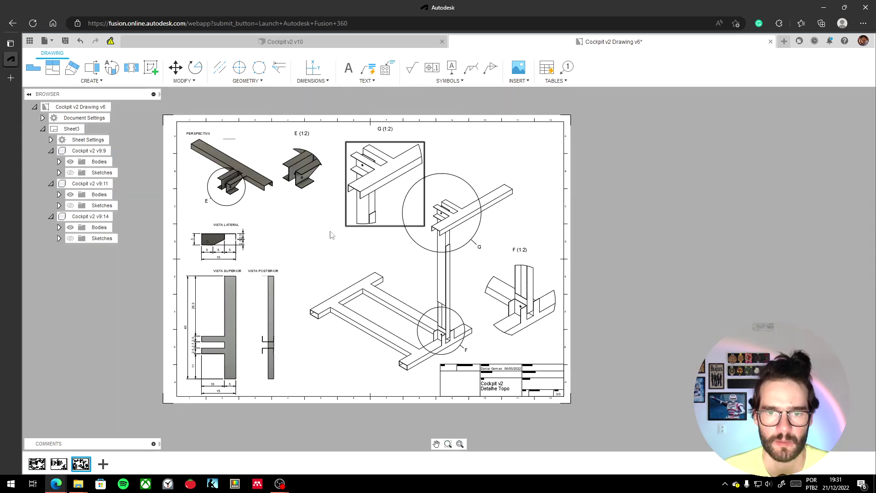
On the Detalhe Topo sheet, examine the perspective of the steering-wheel support and its bracket marked as detail E
middle_click_drag(315, 223, 422, 282)
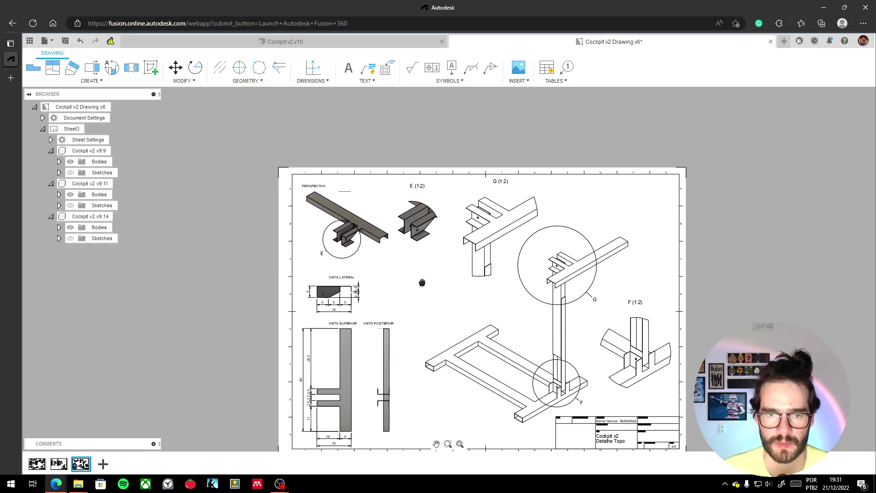
scroll(363, 236, "up", 2)
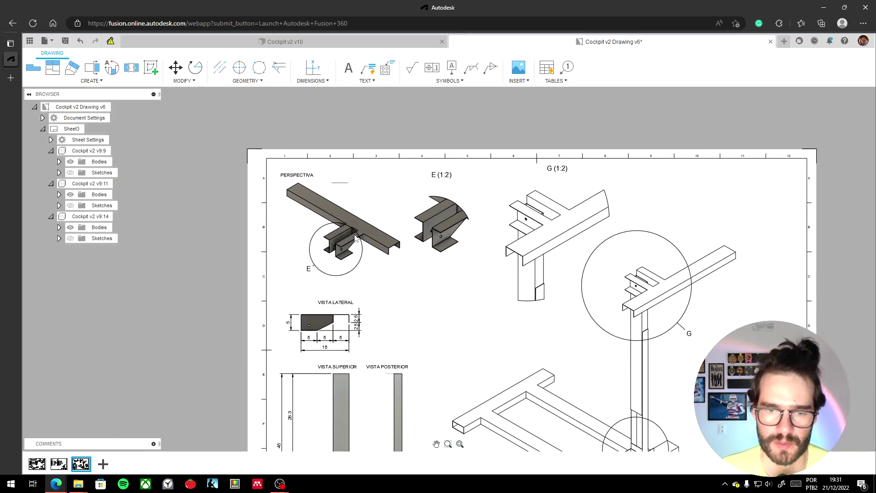
scroll(355, 237, "up", 3)
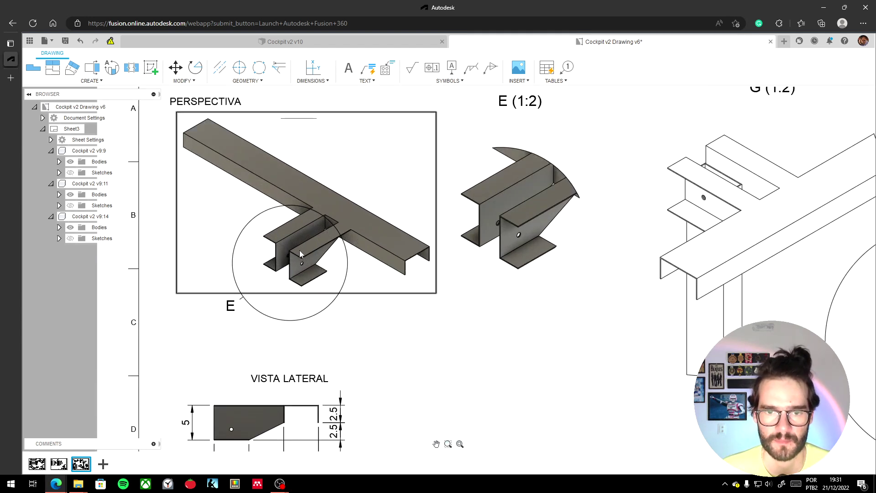
mouse_move(331, 363)
middle_mouse_down()
mouse_move(342, 348)
mouse_move(344, 221)
mouse_move(369, 213)
middle_mouse_up()
scroll(311, 290, "up", 3)
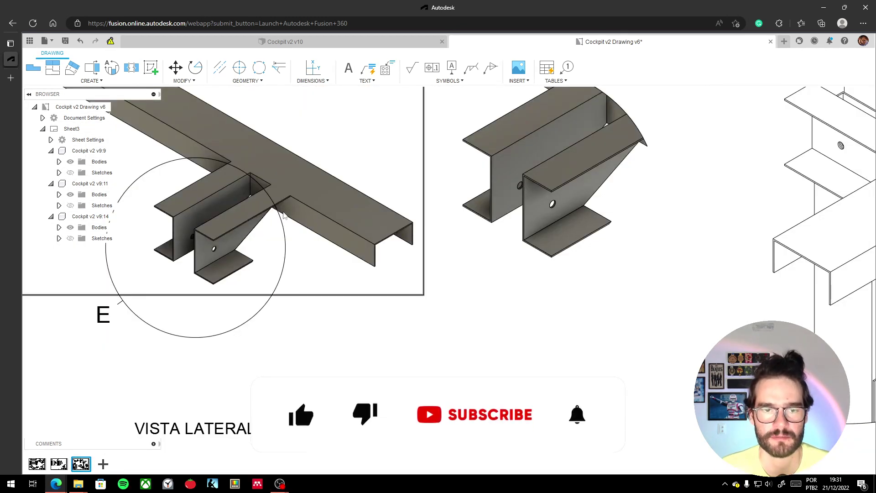
Examine the dimensioned side view of the steering-wheel support and return to an overview with details E and G
mouse_move(308, 347)
middle_mouse_down()
mouse_move(357, 292)
mouse_move(455, 145)
middle_mouse_up()
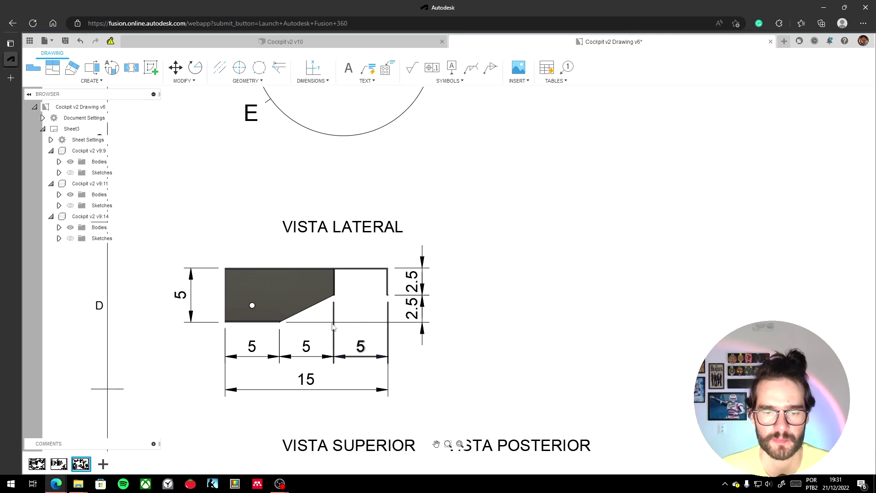
scroll(313, 319, "up", 2)
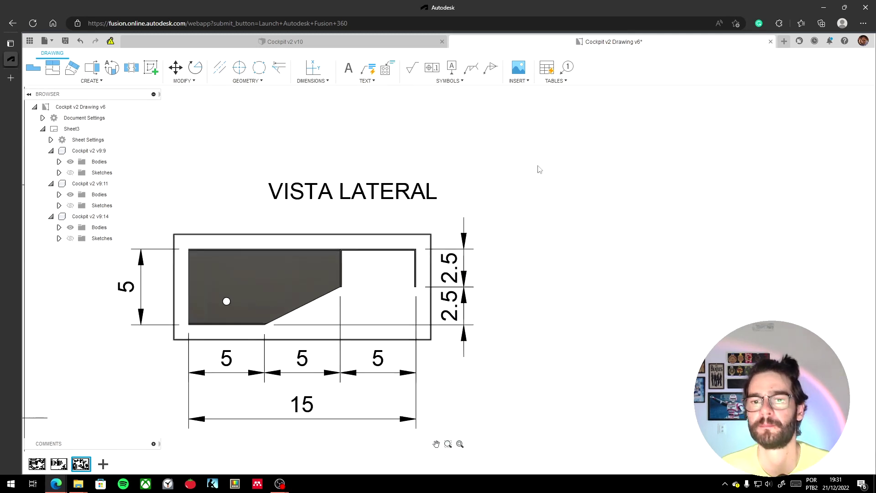
scroll(539, 169, "down", 4)
middle_click_drag(484, 376, 486, 240)
scroll(372, 336, "down", 4)
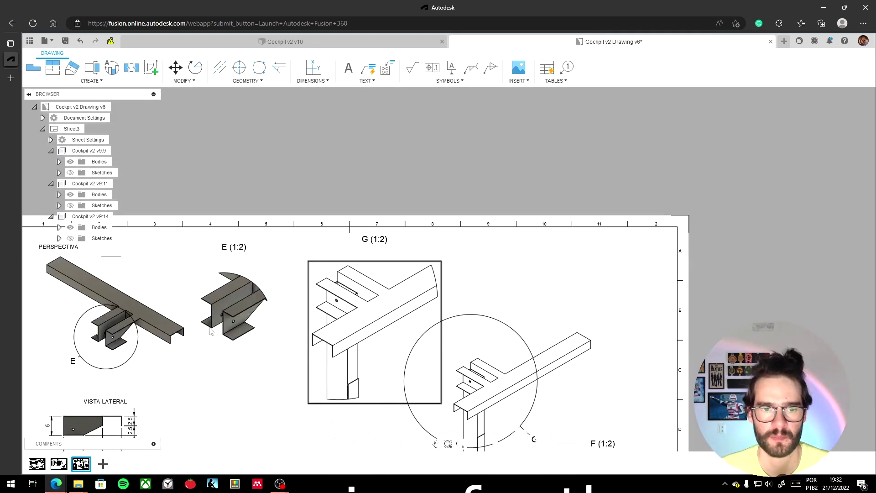